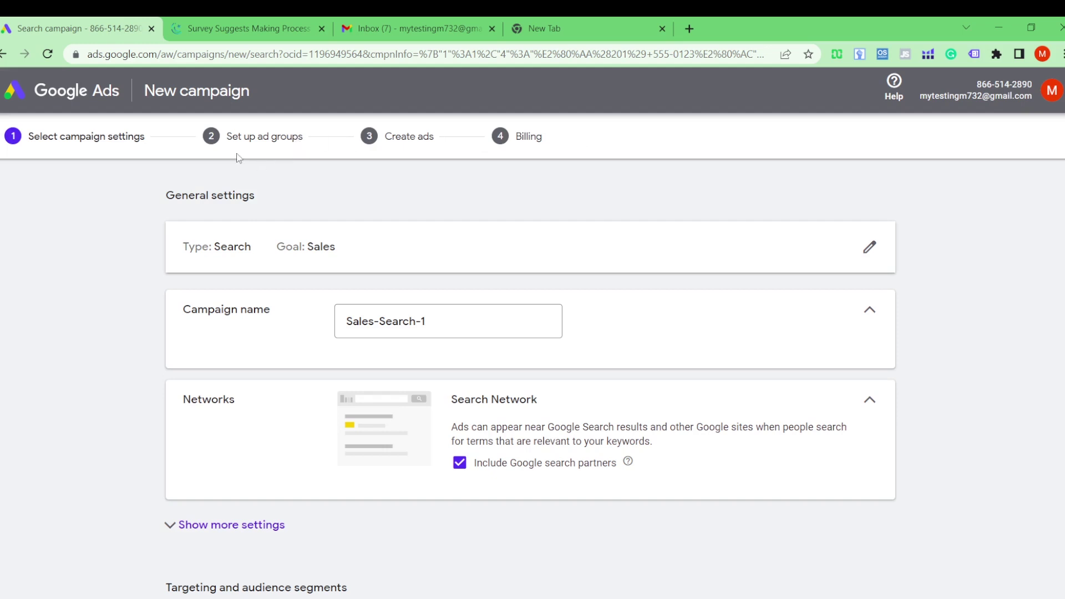
drag(145, 206, 324, 201)
click(324, 201)
drag(182, 249, 269, 249)
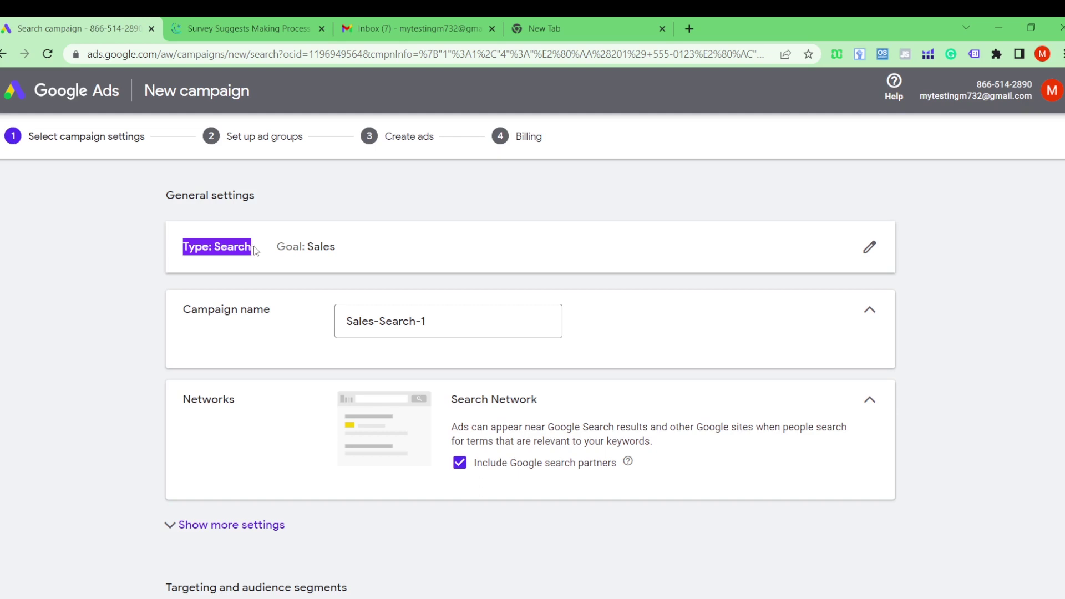
drag(272, 249, 361, 254)
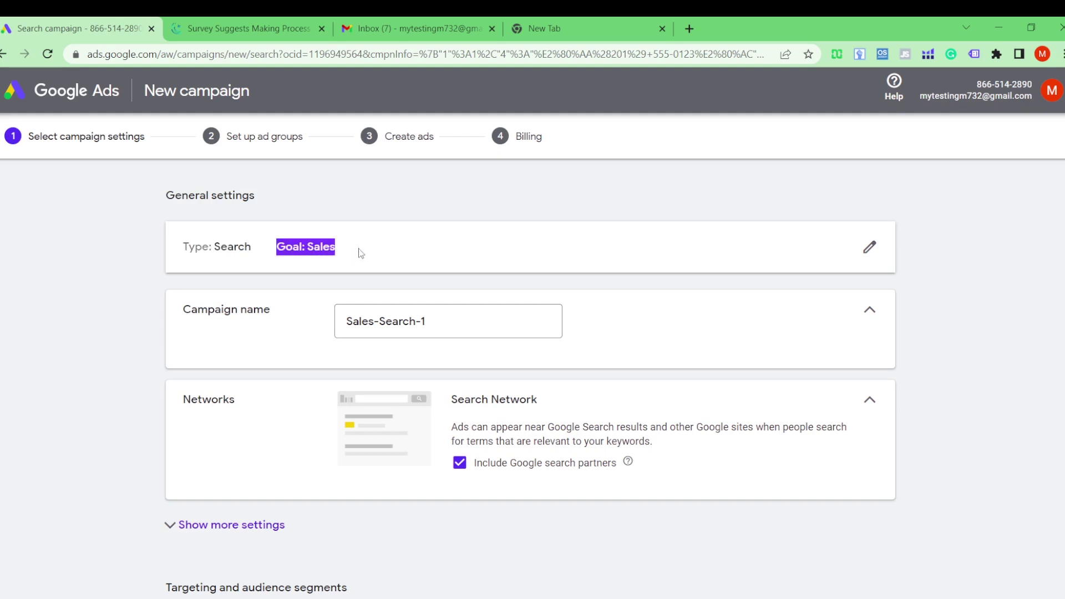
click(361, 254)
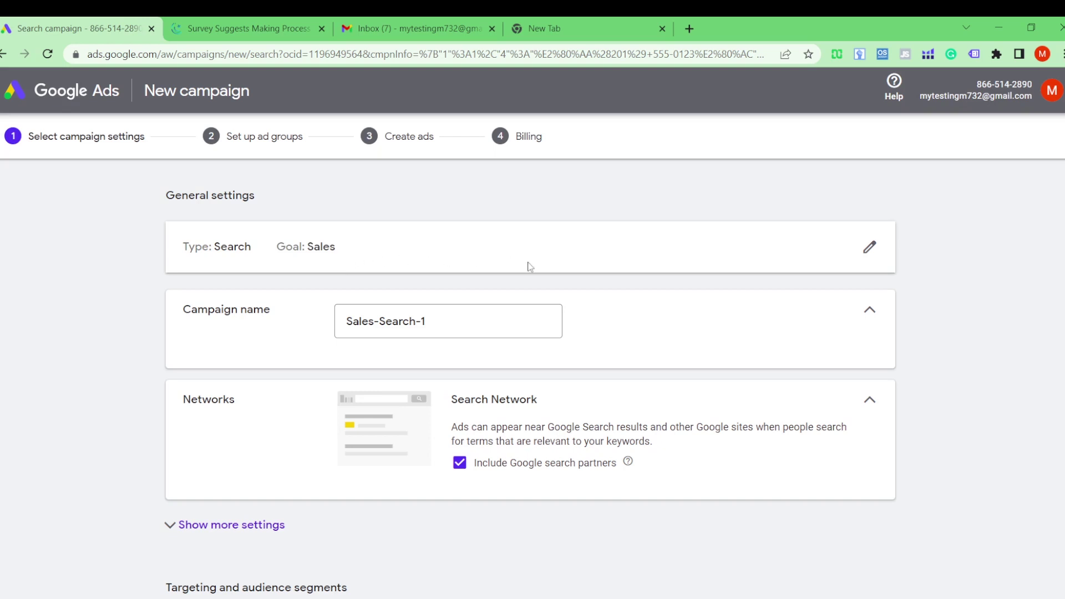
- Replace the default campaign name with "white leather show"
drag(183, 309, 278, 328)
click(383, 321)
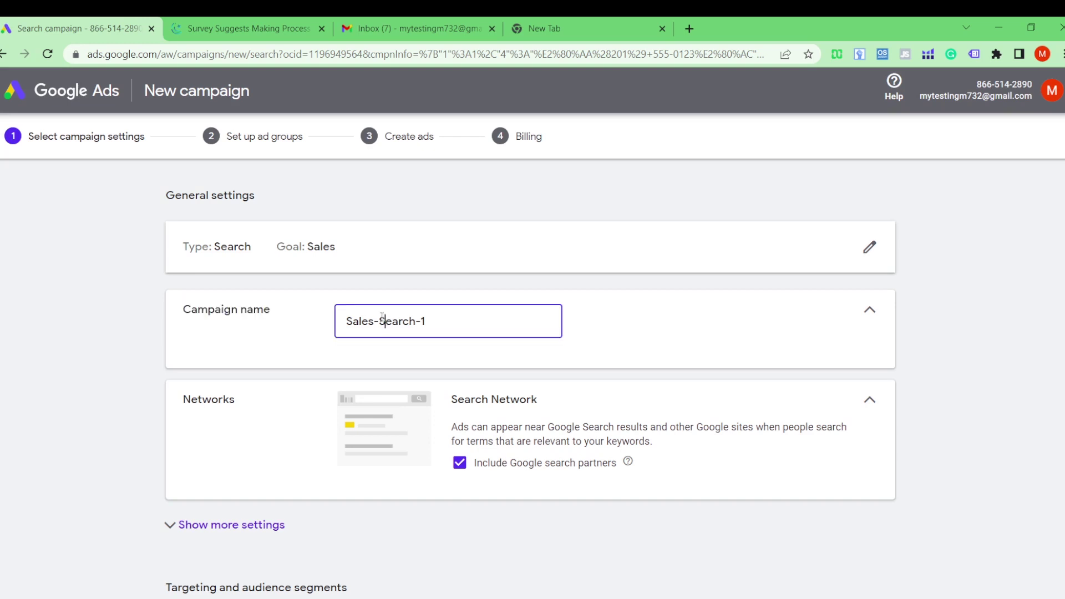
drag(346, 321, 287, 317)
click(386, 317)
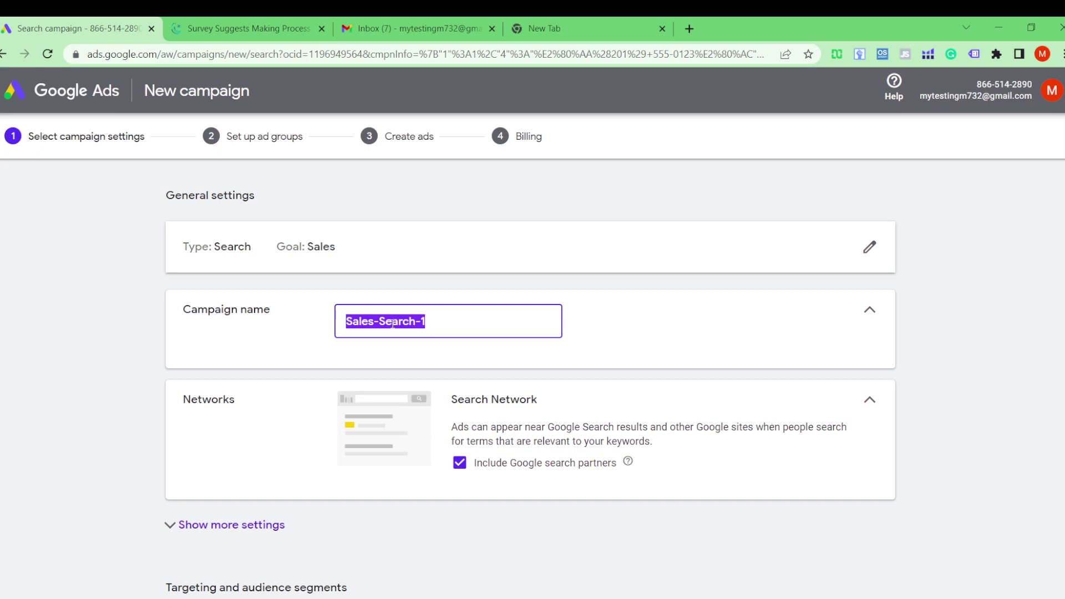
key(BackSpace)
text(le)
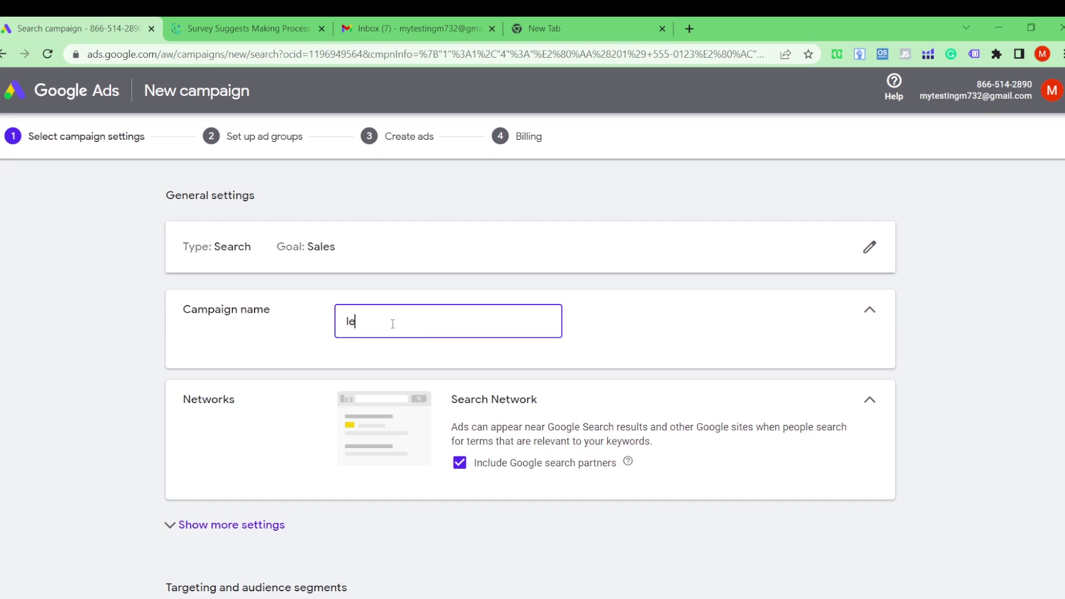
text(ather show)
click(346, 322)
key(Left)
text(white)
drag(446, 322, 320, 317)
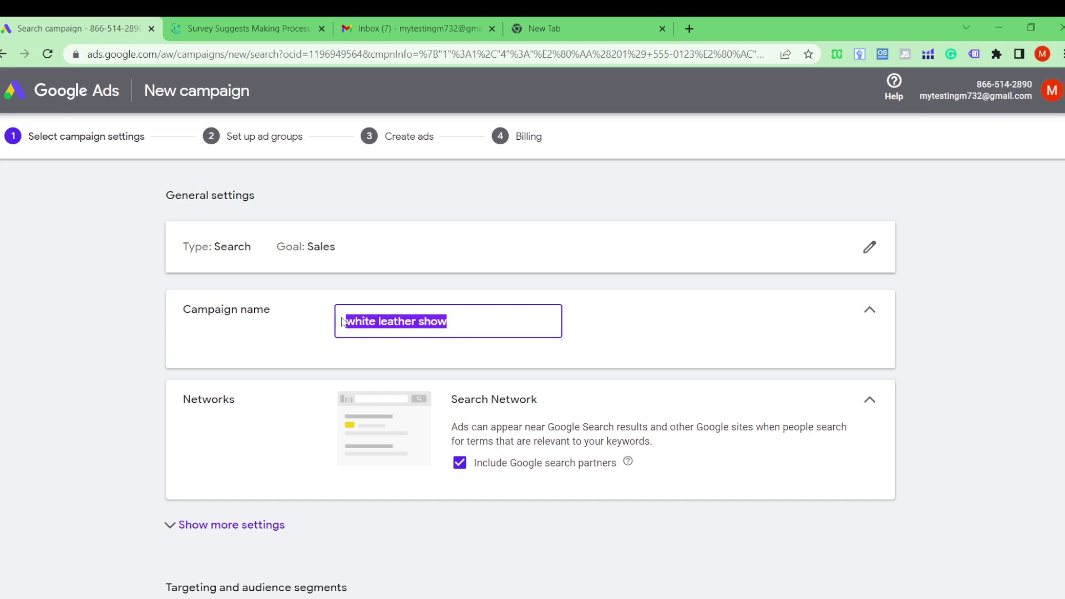
- Examine the Search Network description and the Google search partners option in the campaign's network settings
scroll(355, 325, down, 2)
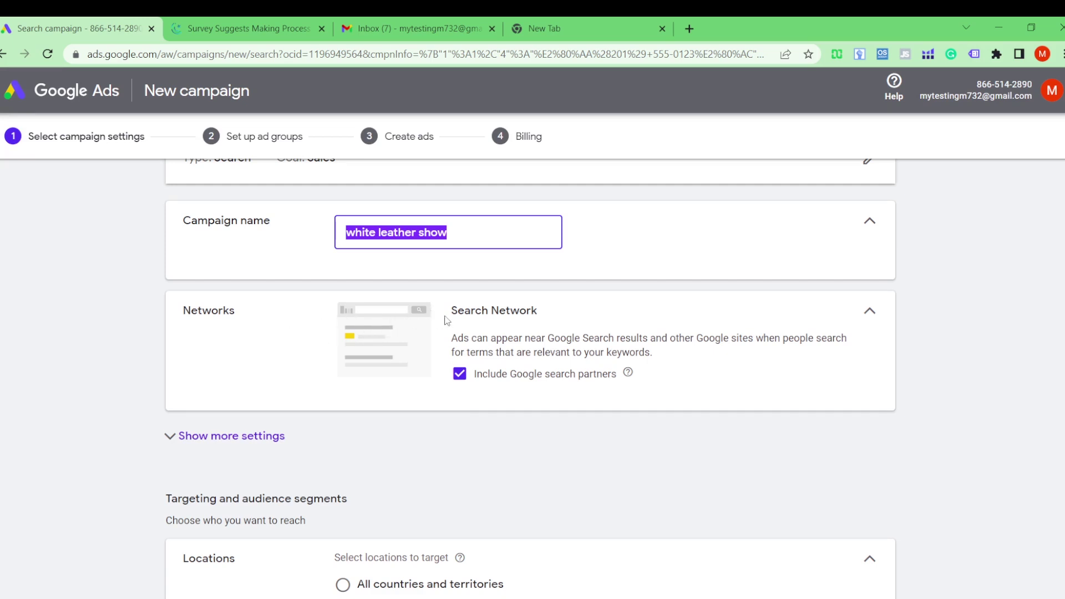
drag(447, 321, 642, 400)
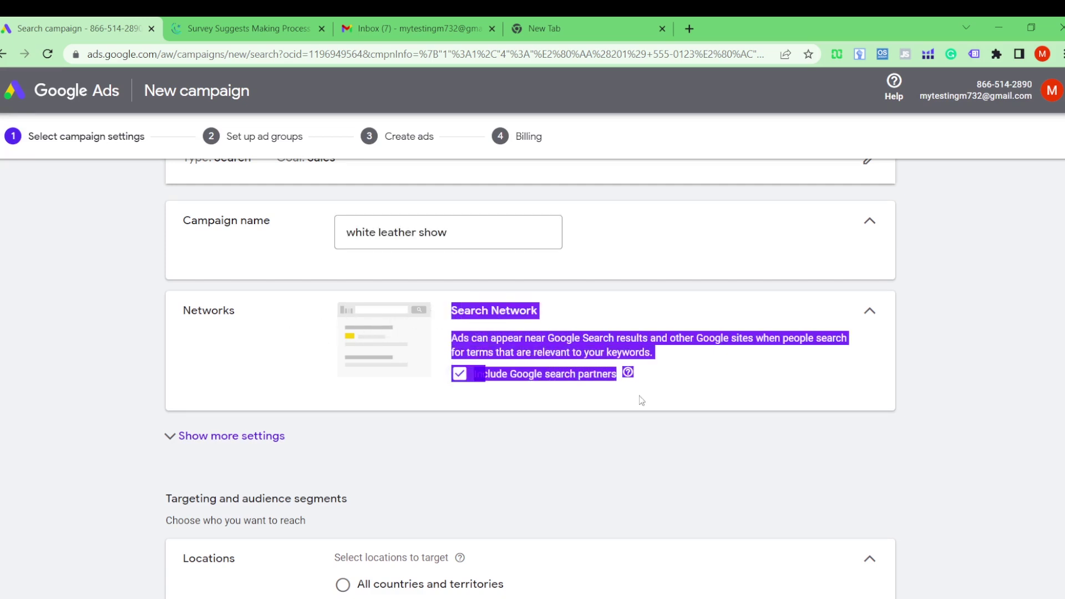
click(652, 318)
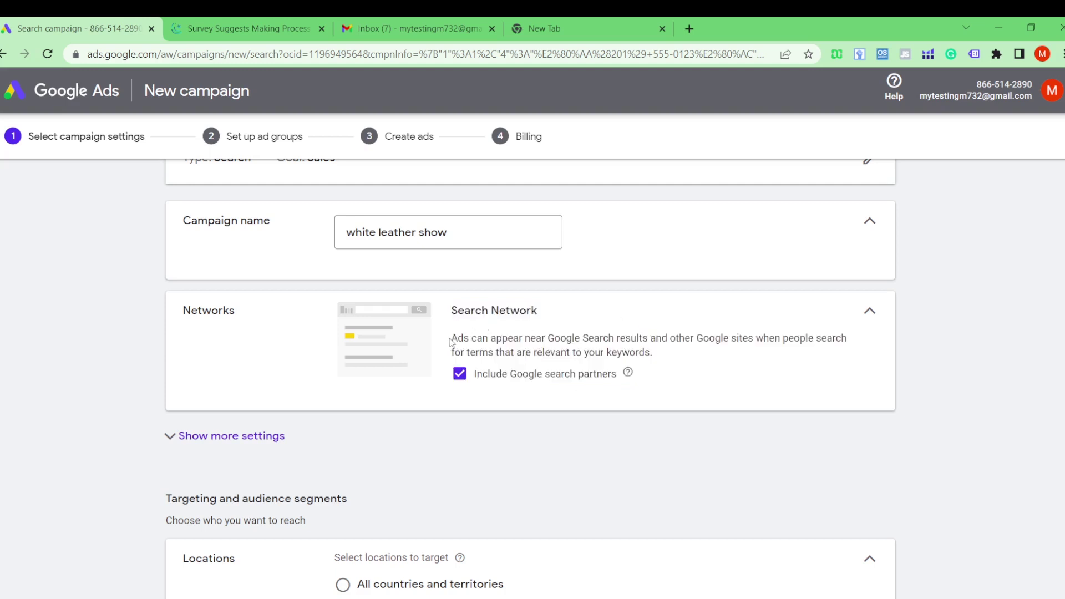
drag(447, 309, 458, 311)
click(552, 321)
drag(655, 341, 459, 342)
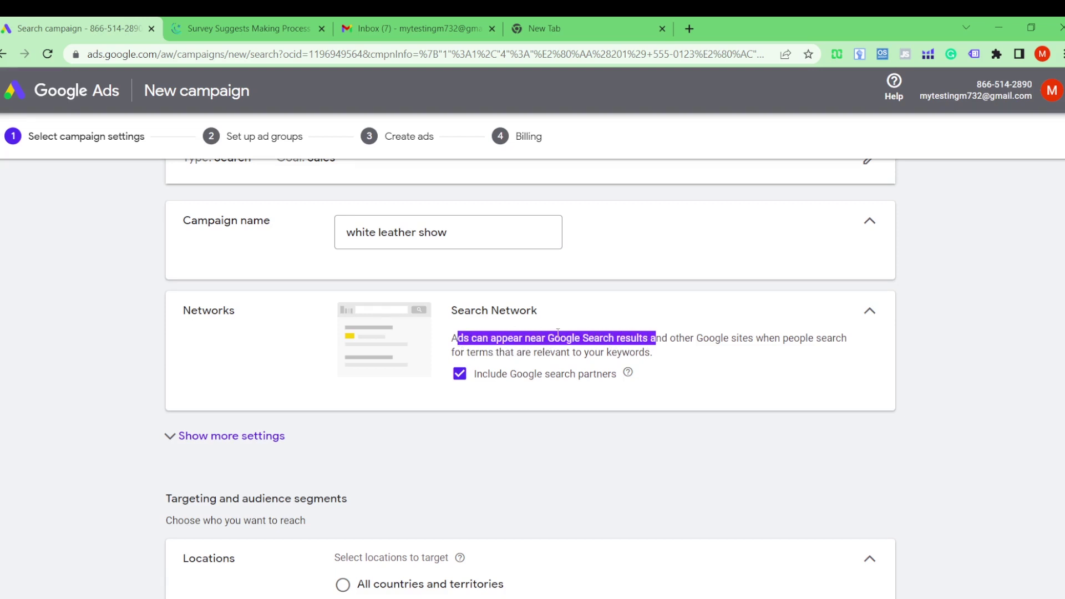
scroll(558, 333, down, 2)
scroll(302, 316, up, 2)
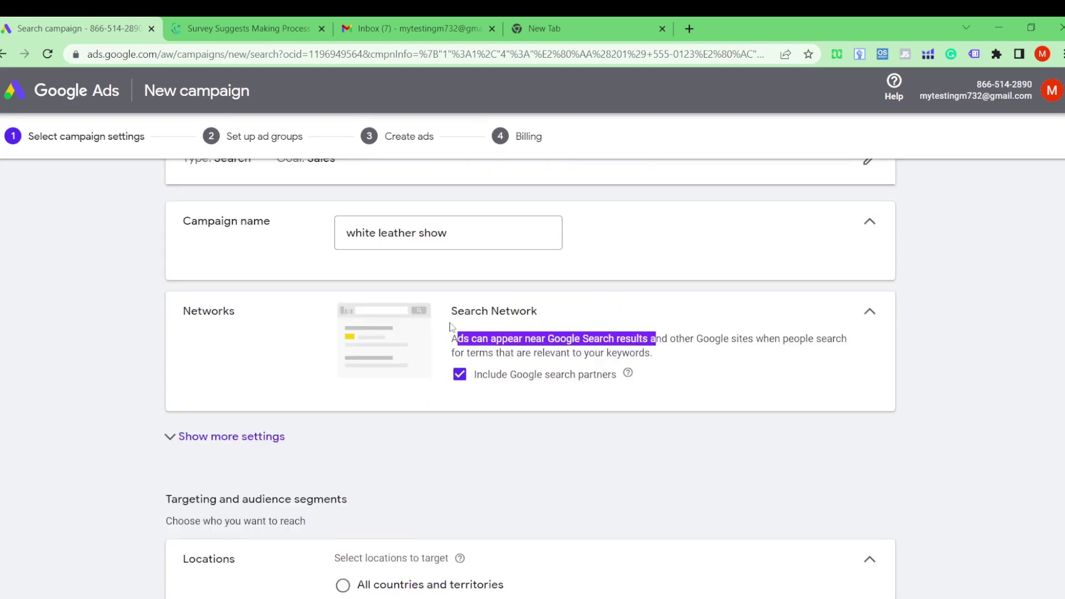
click(459, 374)
click(459, 375)
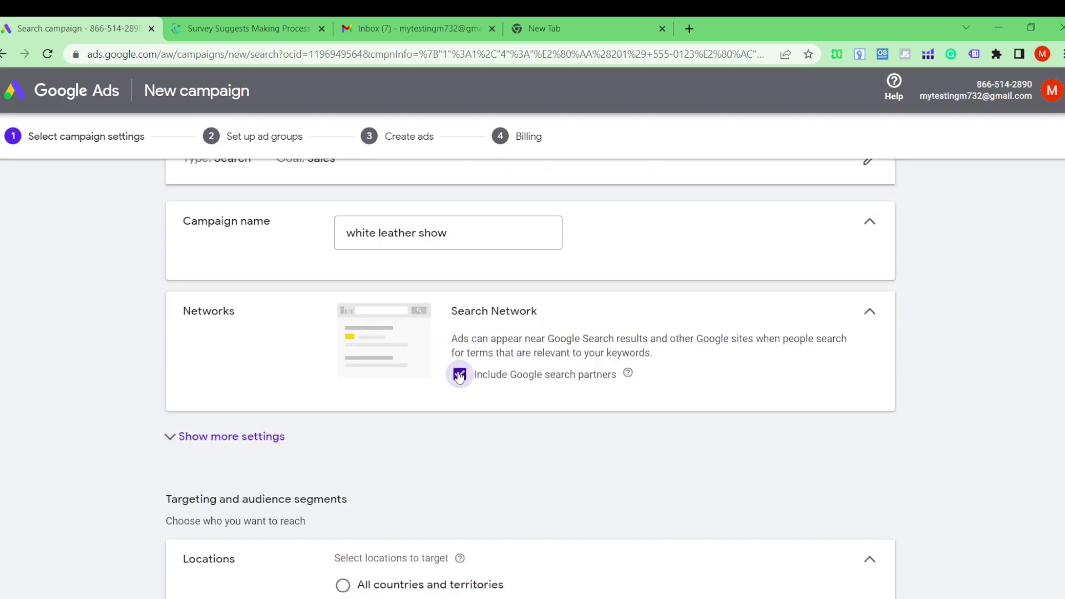
- Inspect the ad schedule options among the additional campaign settings, leaving the section collapsed
click(242, 438)
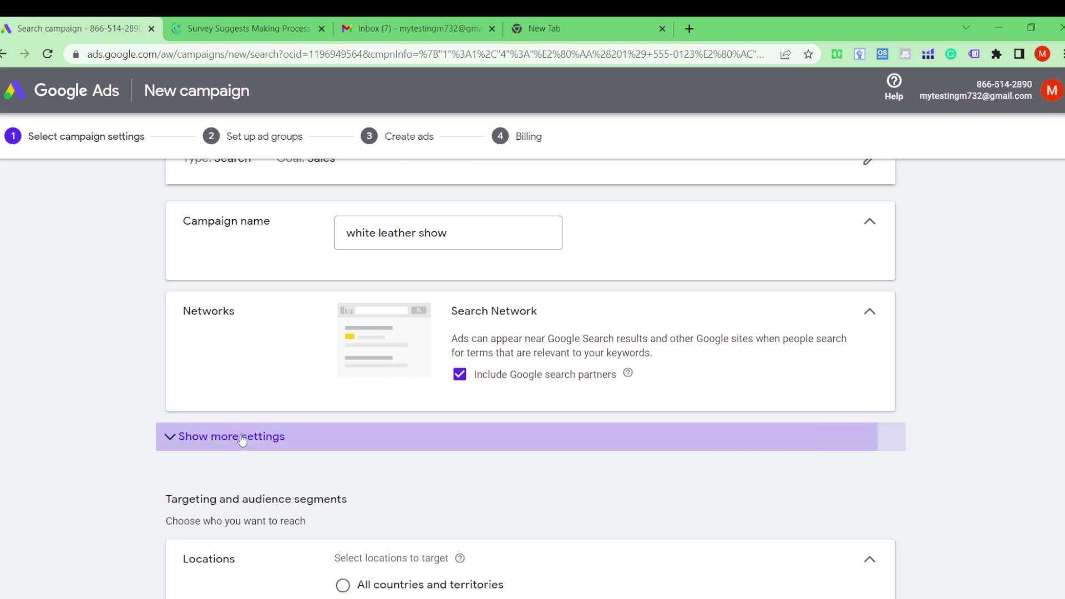
scroll(333, 428, down, 2)
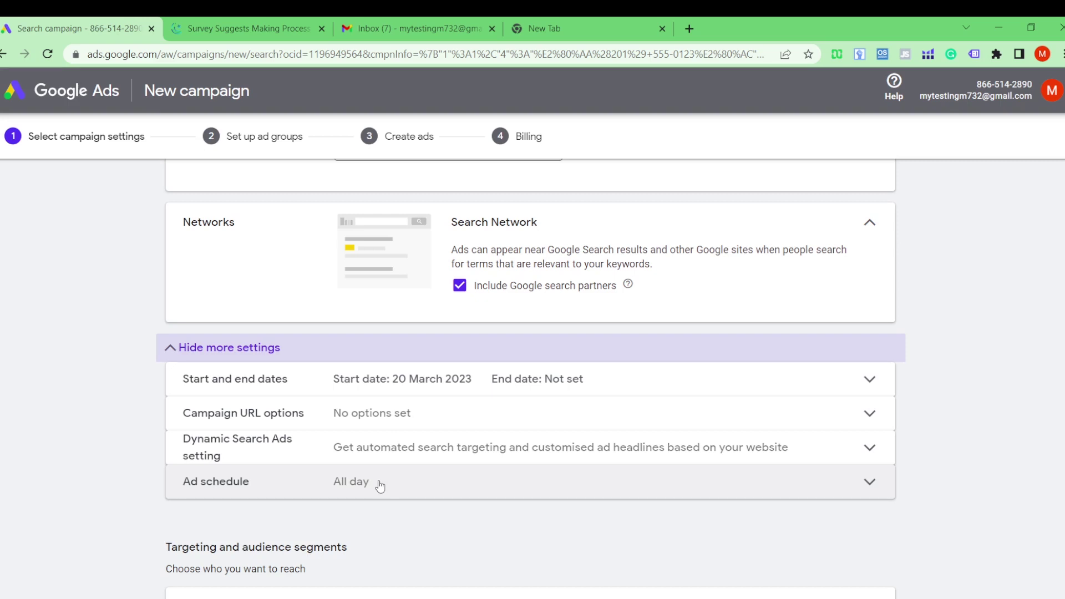
scroll(380, 486, down, 2)
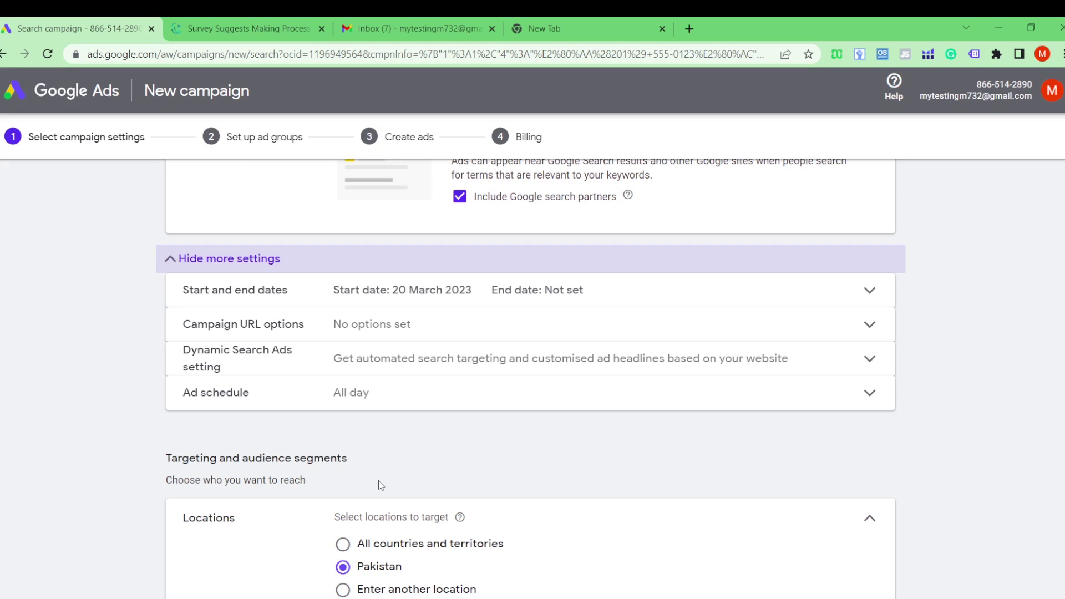
click(422, 395)
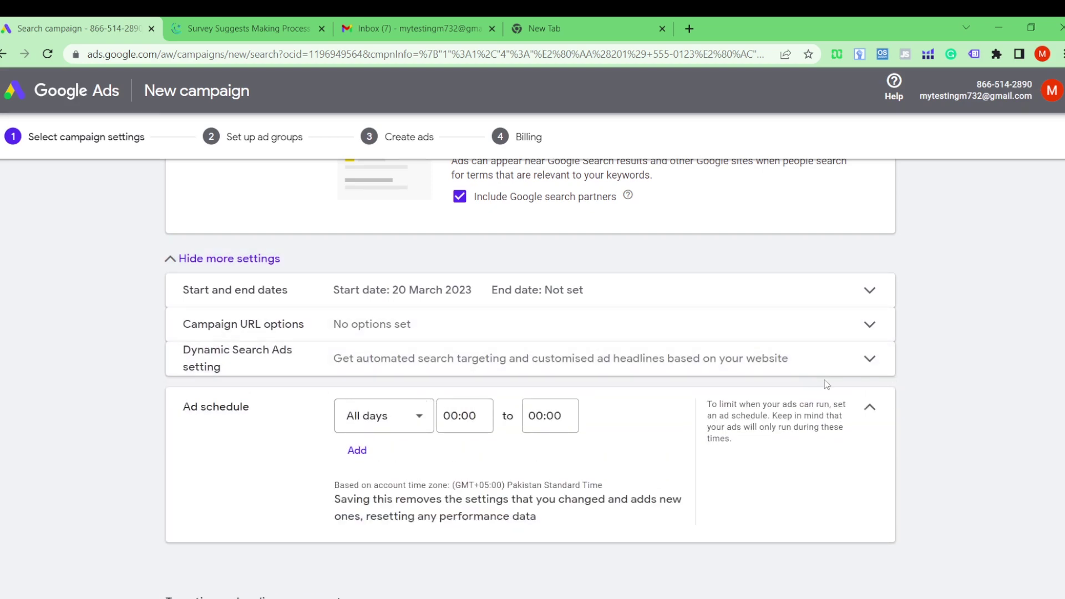
click(867, 408)
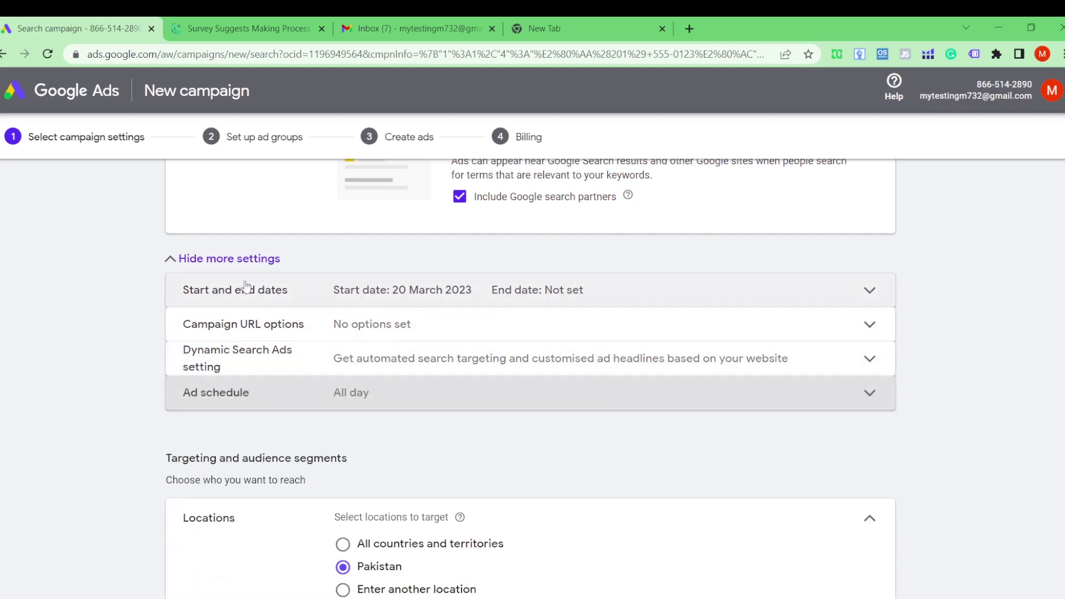
click(220, 259)
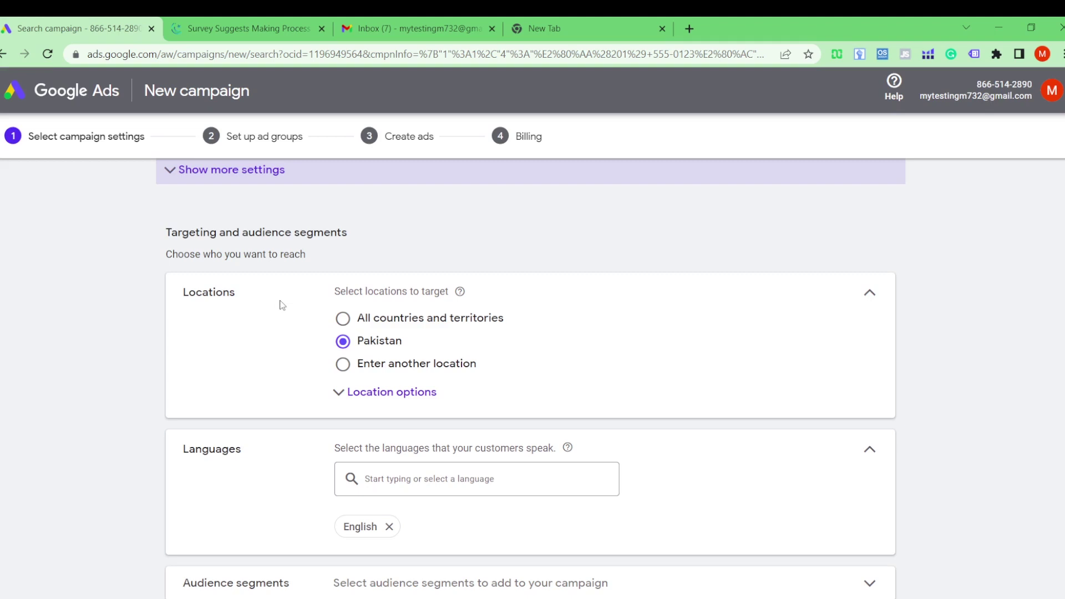
- Target another location instead of the whole of Pakistan, adding the city of Lahore, Punjab, Pakistan
drag(171, 232, 373, 246)
click(393, 248)
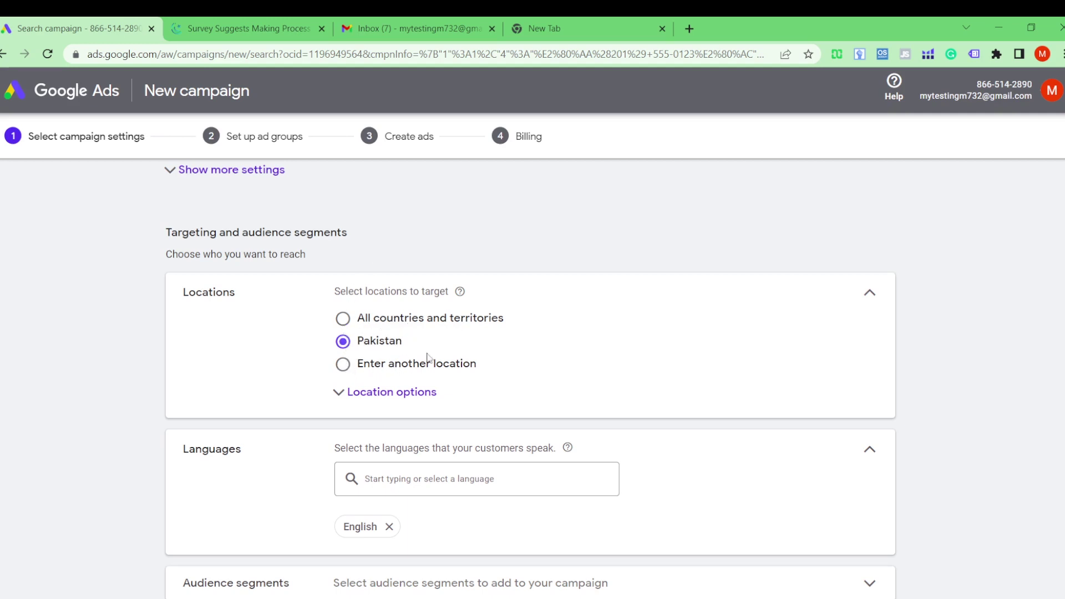
click(342, 343)
click(344, 364)
click(438, 404)
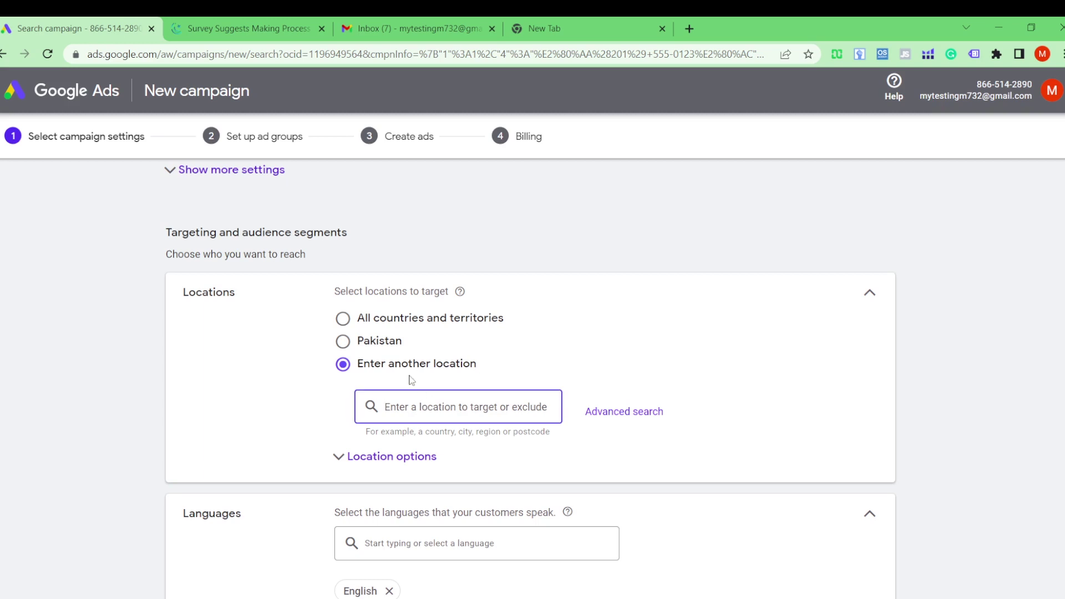
text(lah)
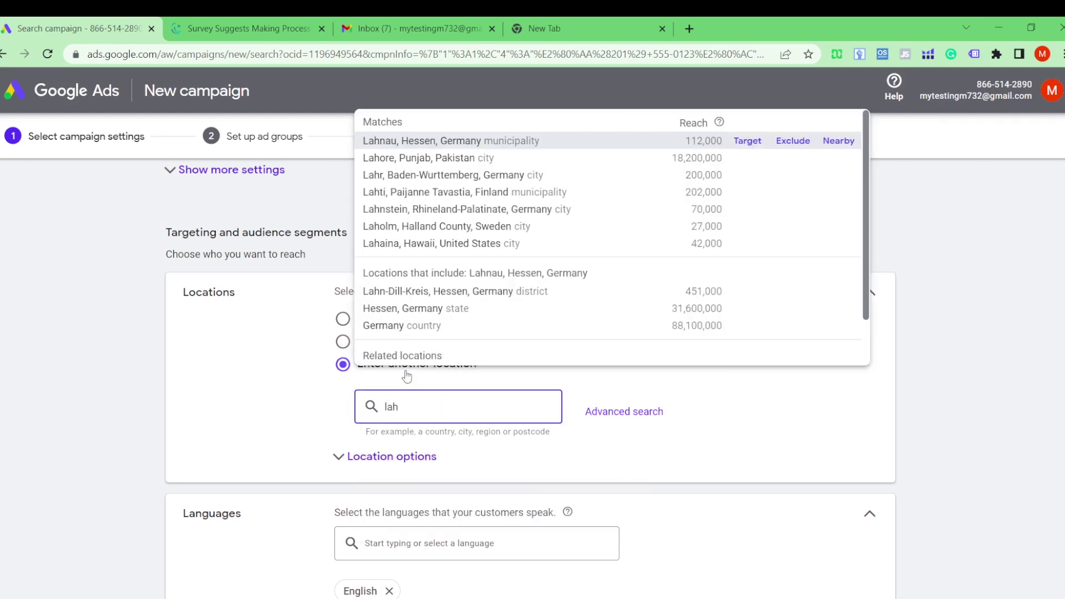
text(or)
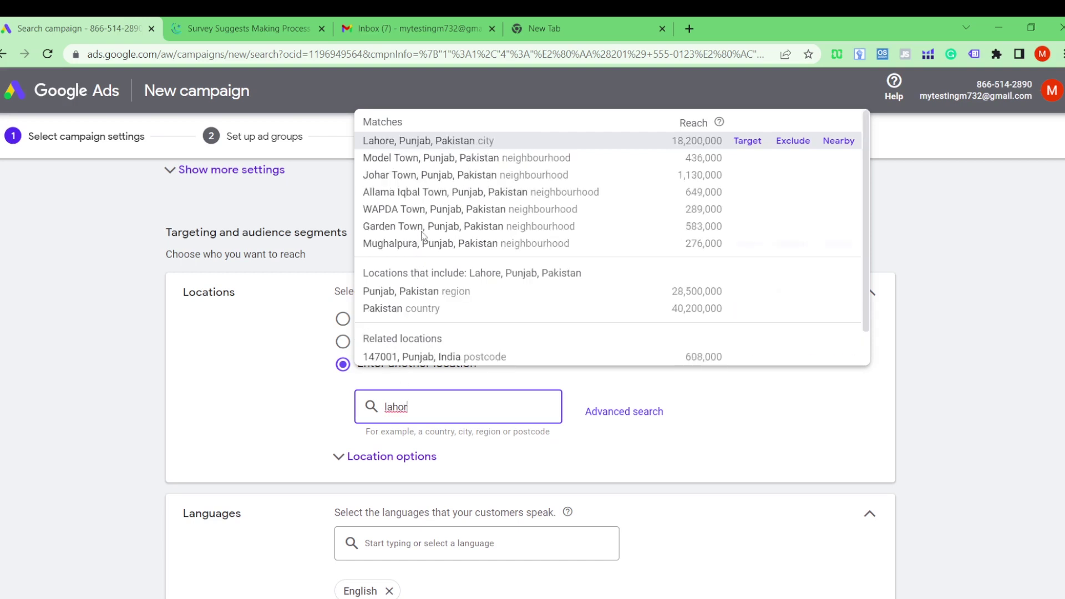
click(433, 146)
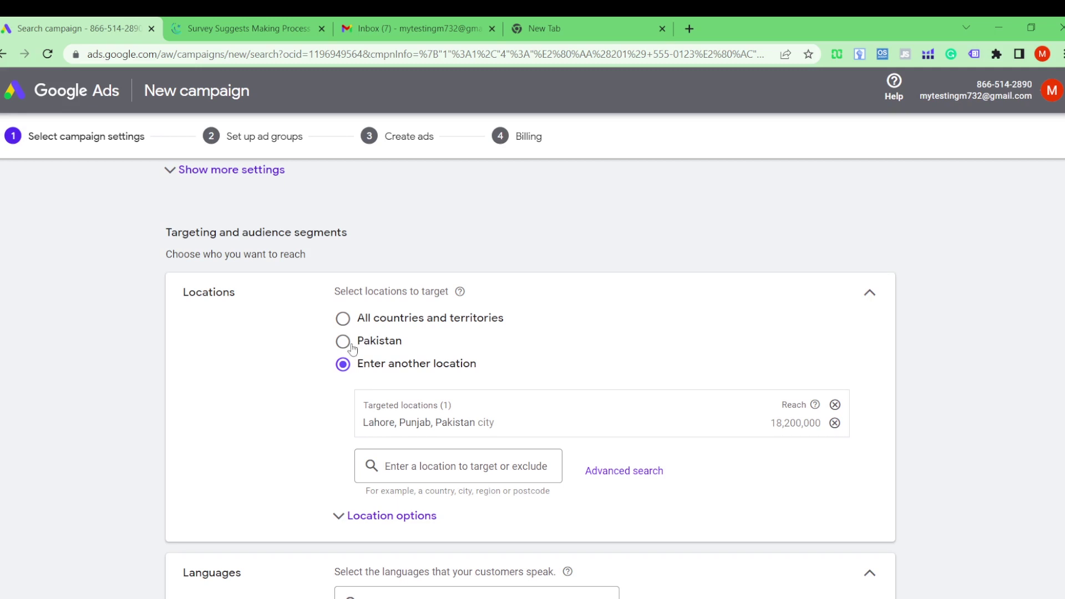
- Correct the last word of the campaign name so it reads "white leather shoes"
scroll(351, 345, up, 6)
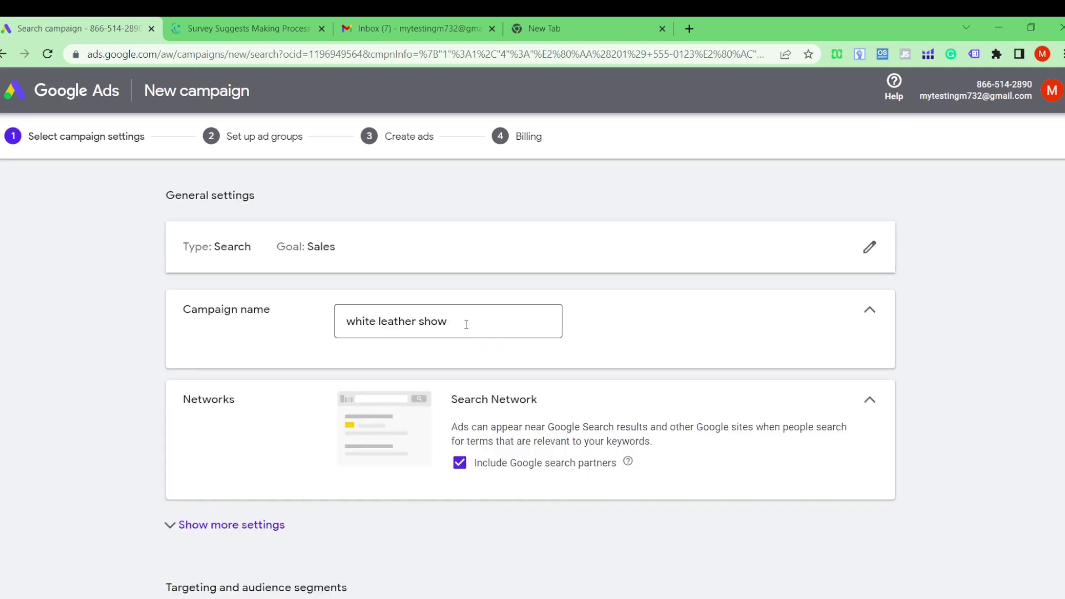
drag(466, 325, 160, 338)
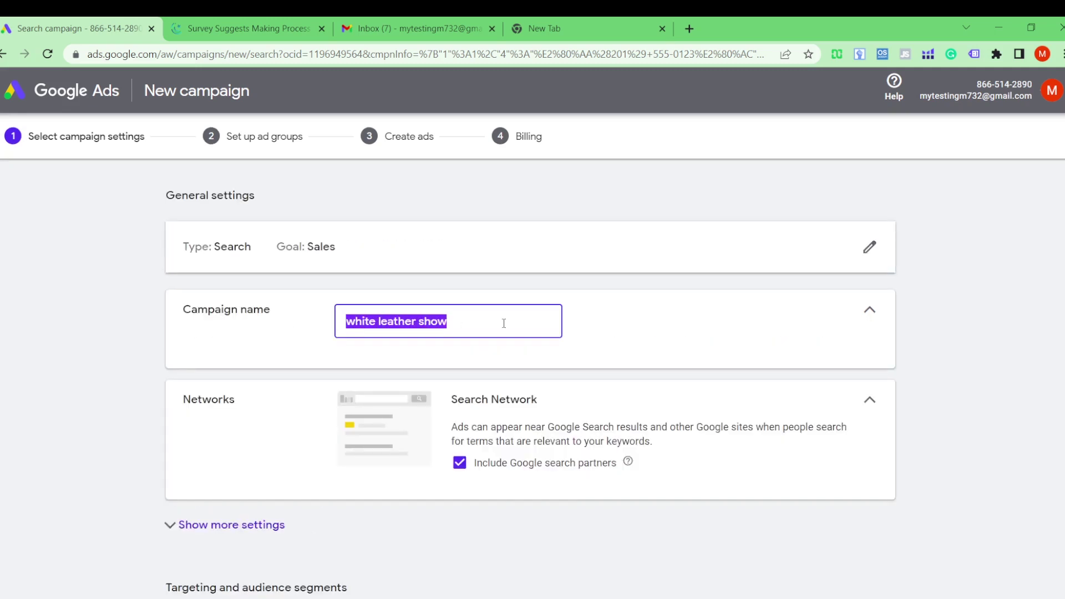
double_click(438, 322)
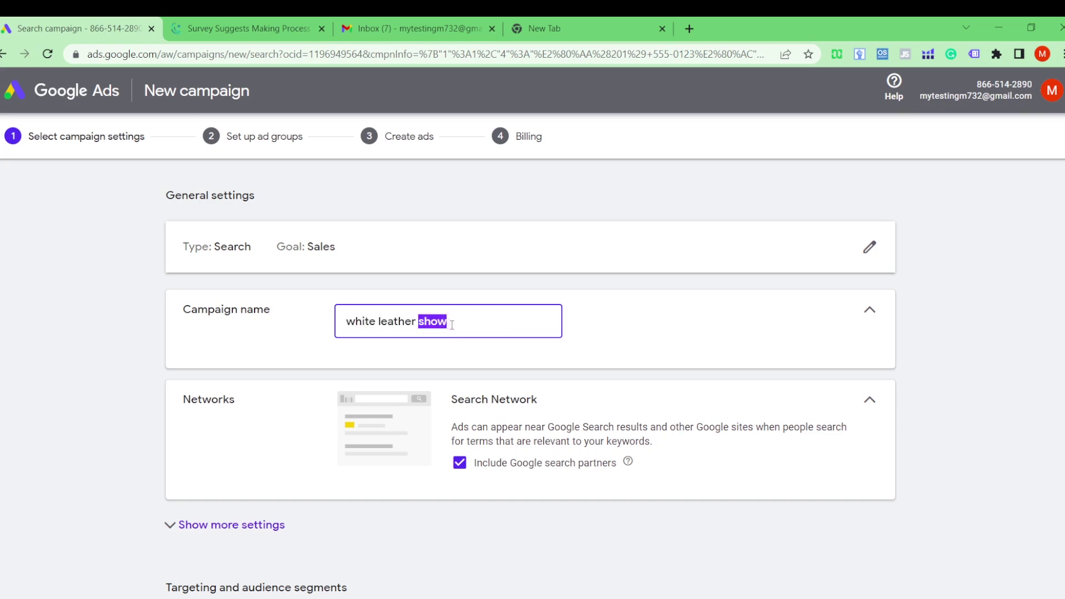
key(BackSpace)
text(shoes)
- Set the location target option to "Presence: People in or regularly in your targeted locations" and collapse the location options
scroll(486, 330, down, 8)
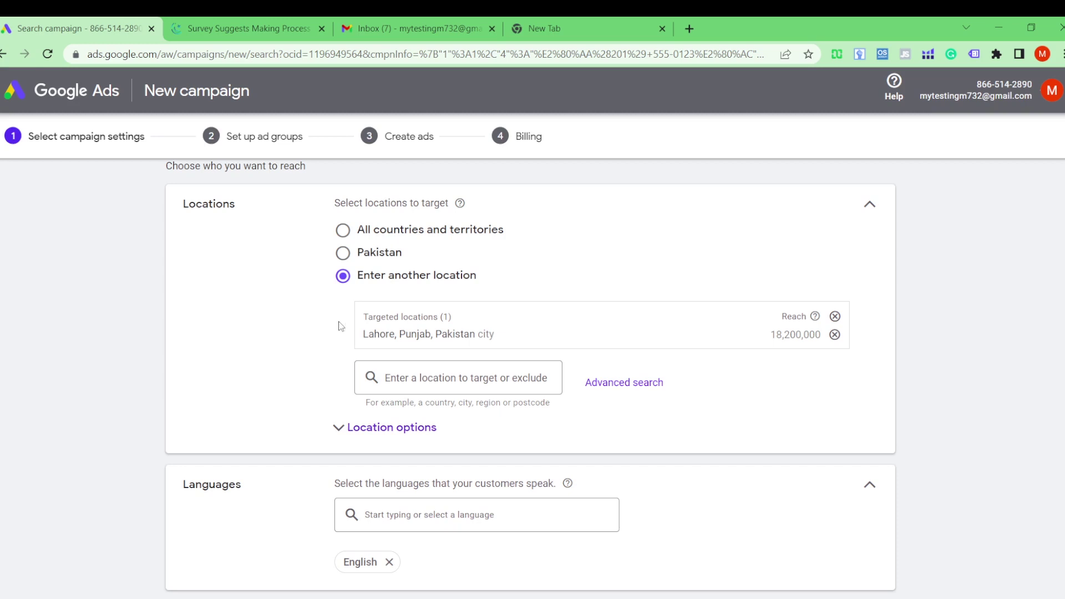
scroll(353, 312, up, 2)
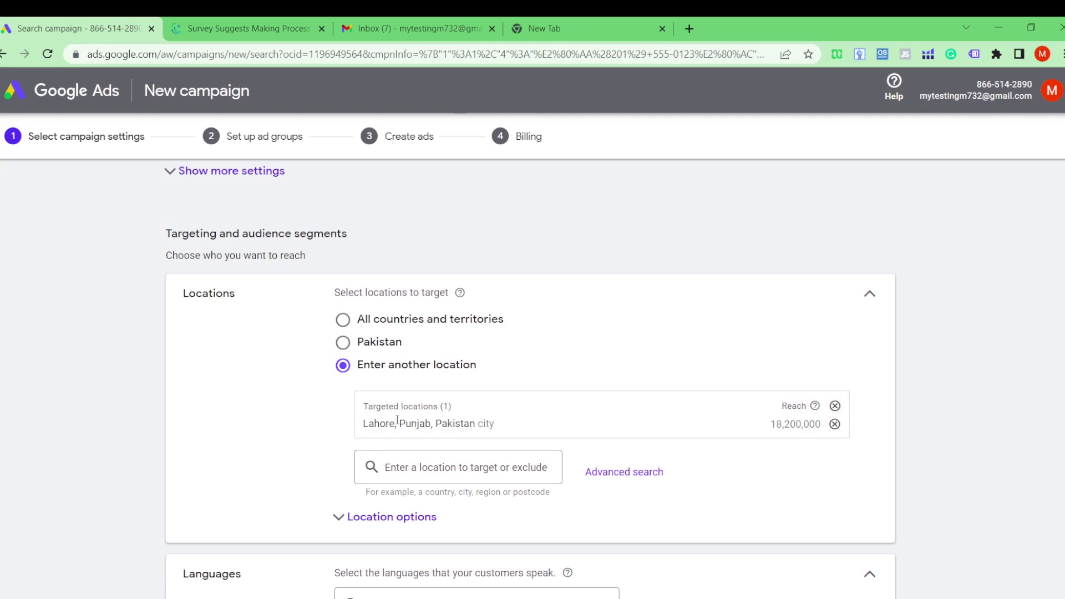
scroll(395, 423, down, 3)
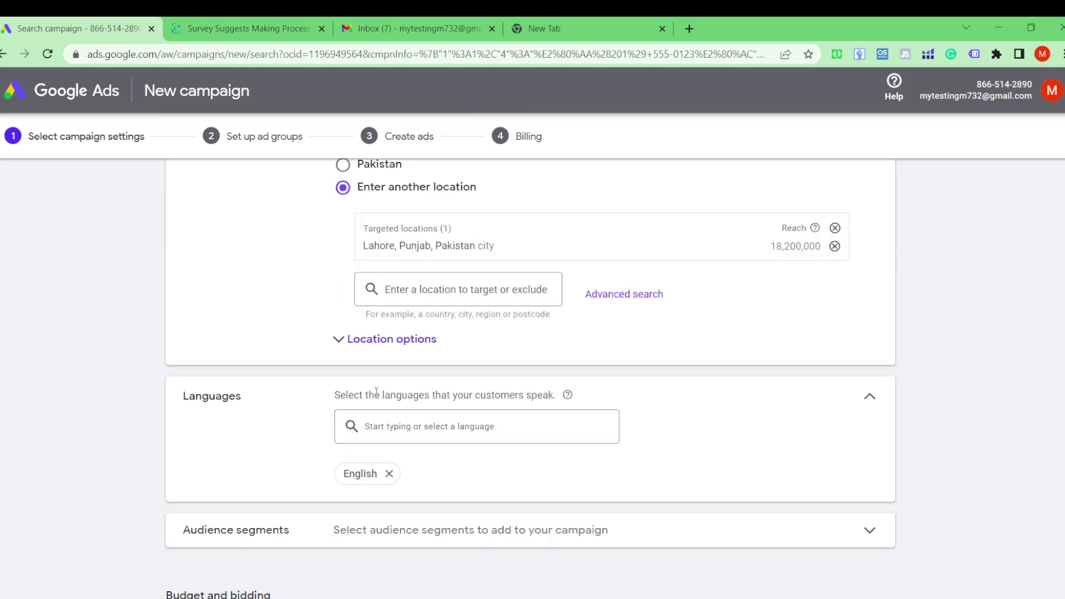
click(386, 348)
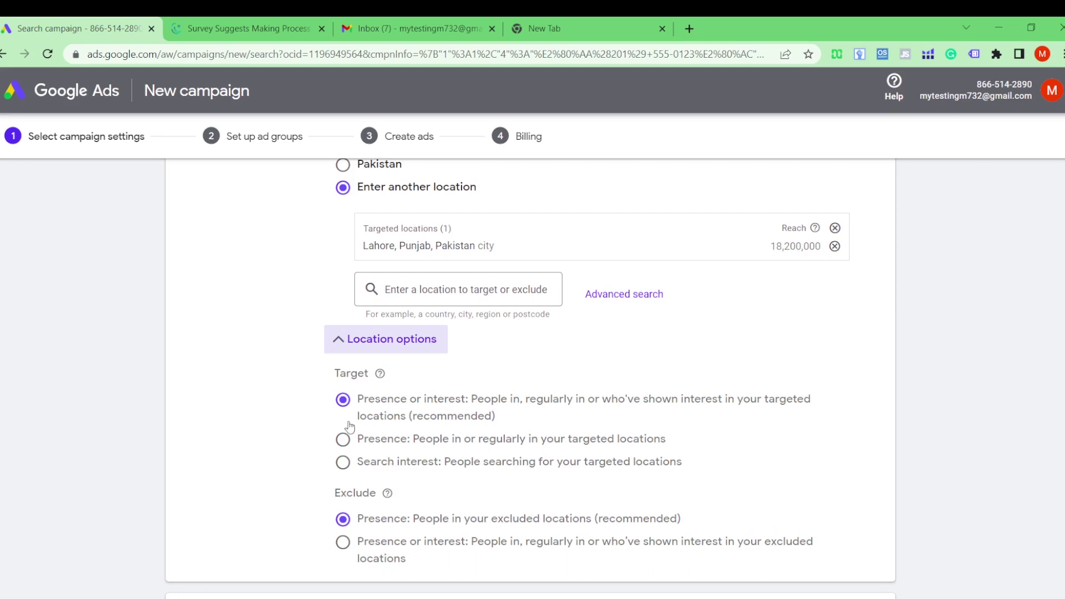
click(344, 440)
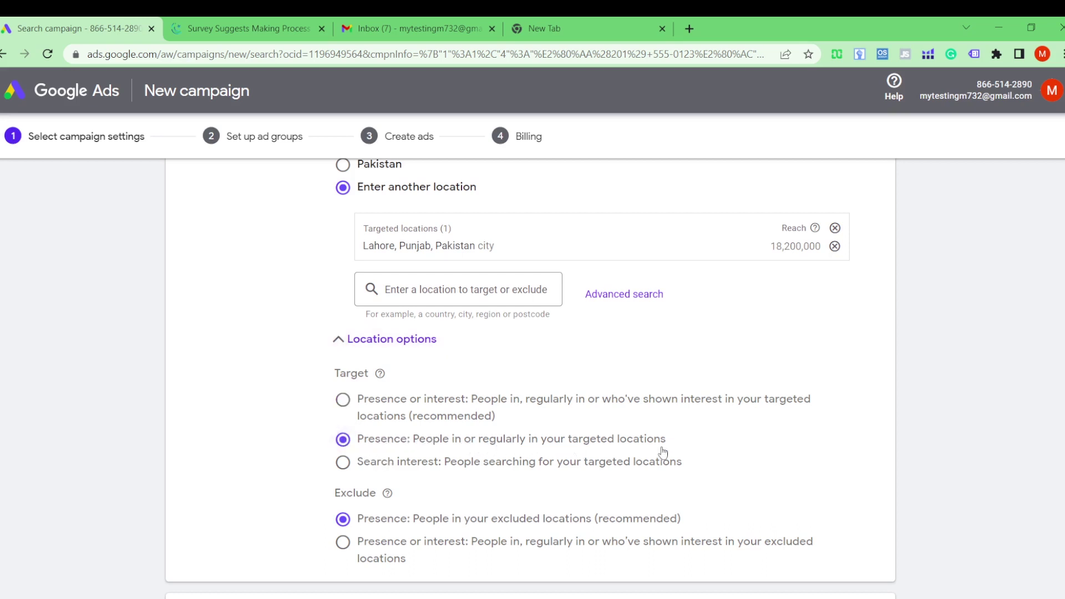
drag(661, 451, 495, 444)
scroll(495, 444, down, 3)
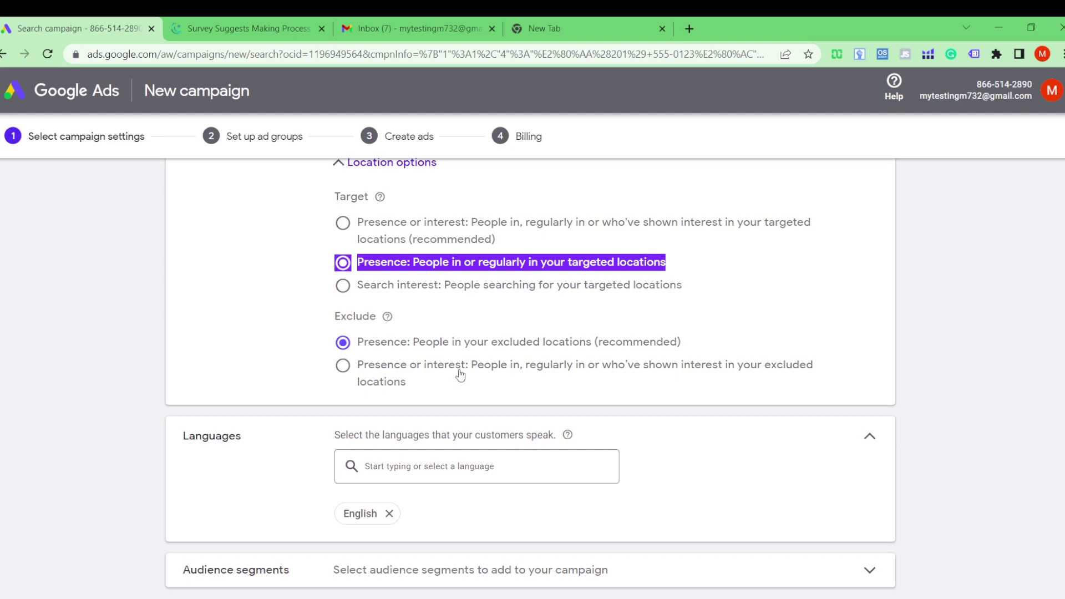
scroll(459, 374, up, 3)
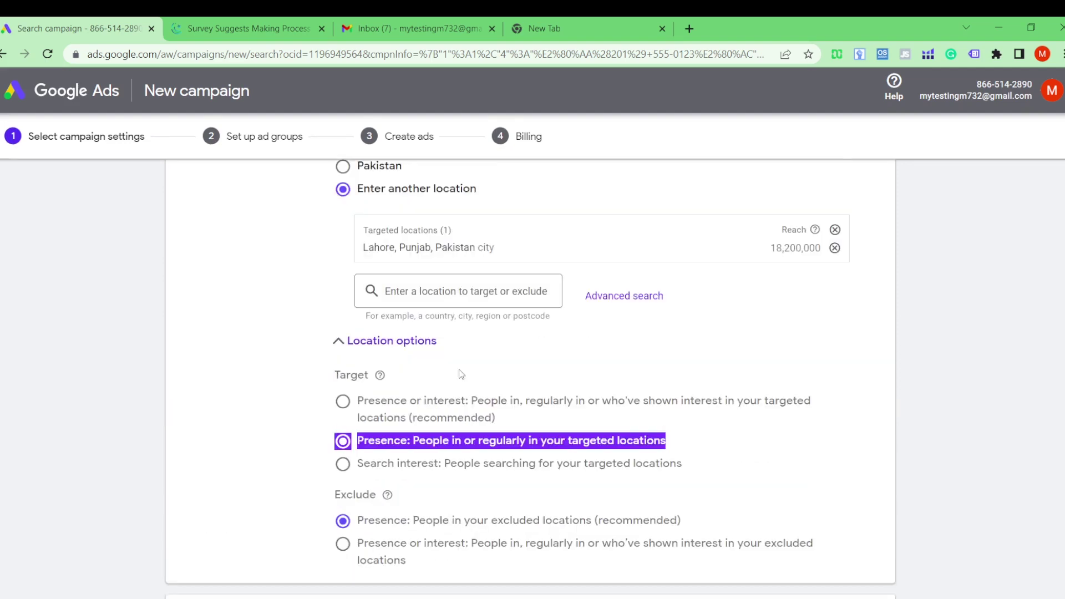
click(358, 345)
scroll(454, 406, down, 2)
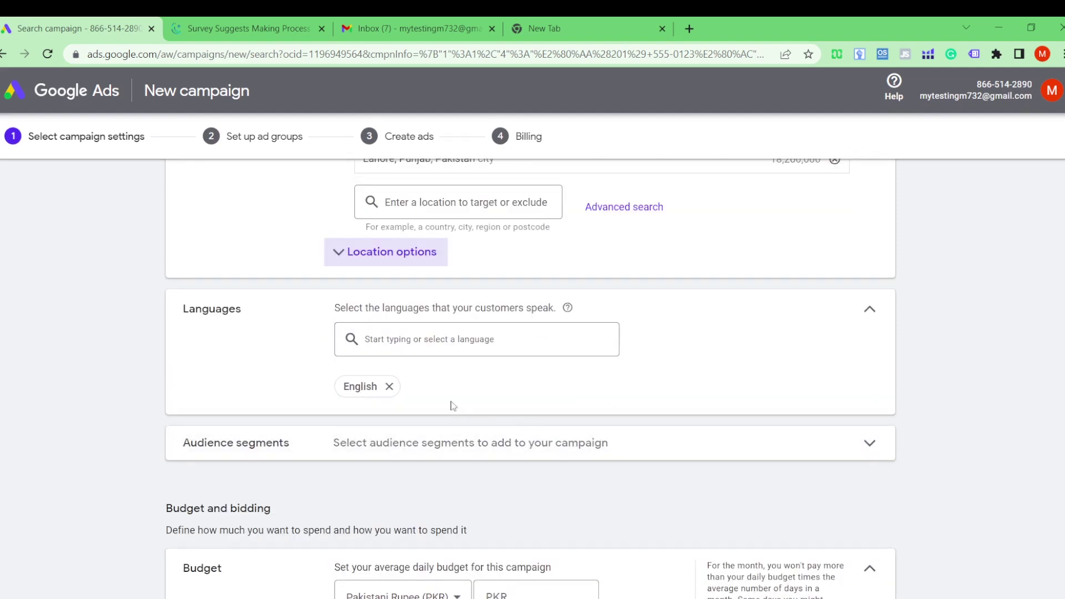
- Add Urdu to the campaign's target languages, keeping English selected as well
click(396, 347)
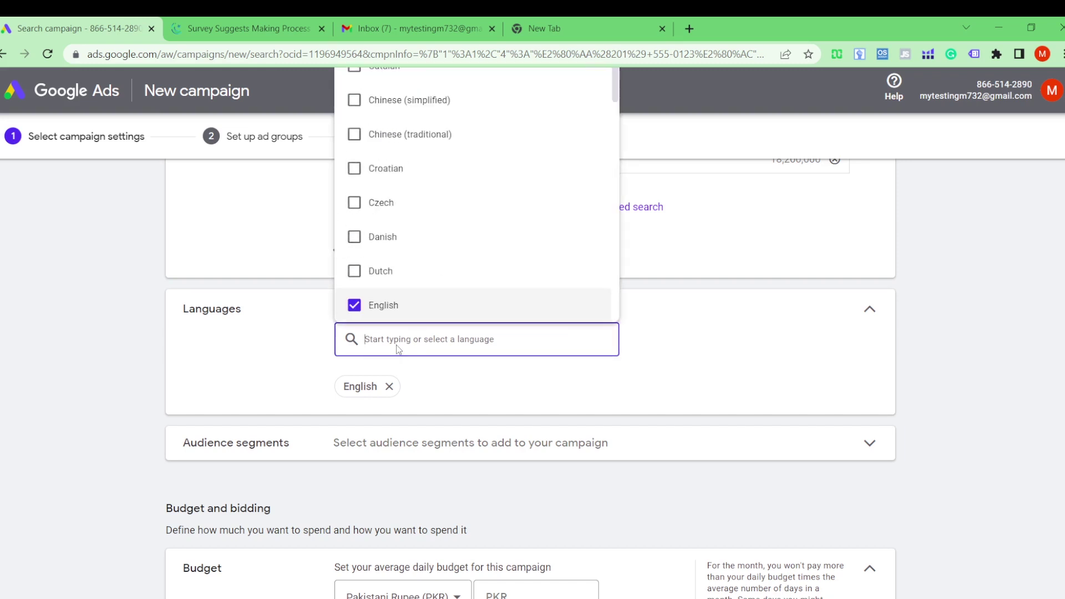
click(408, 306)
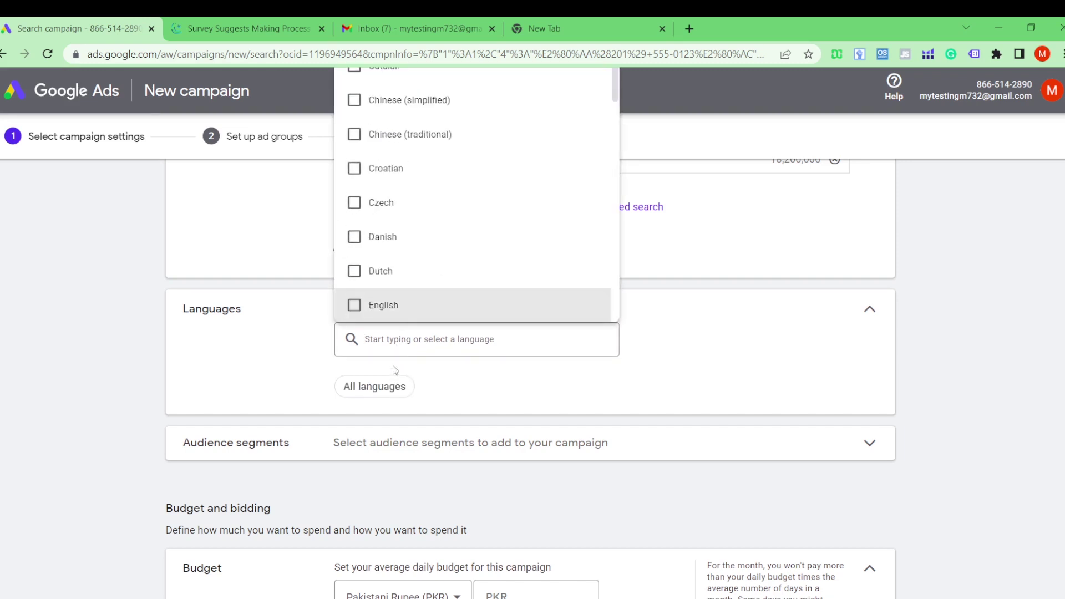
click(397, 314)
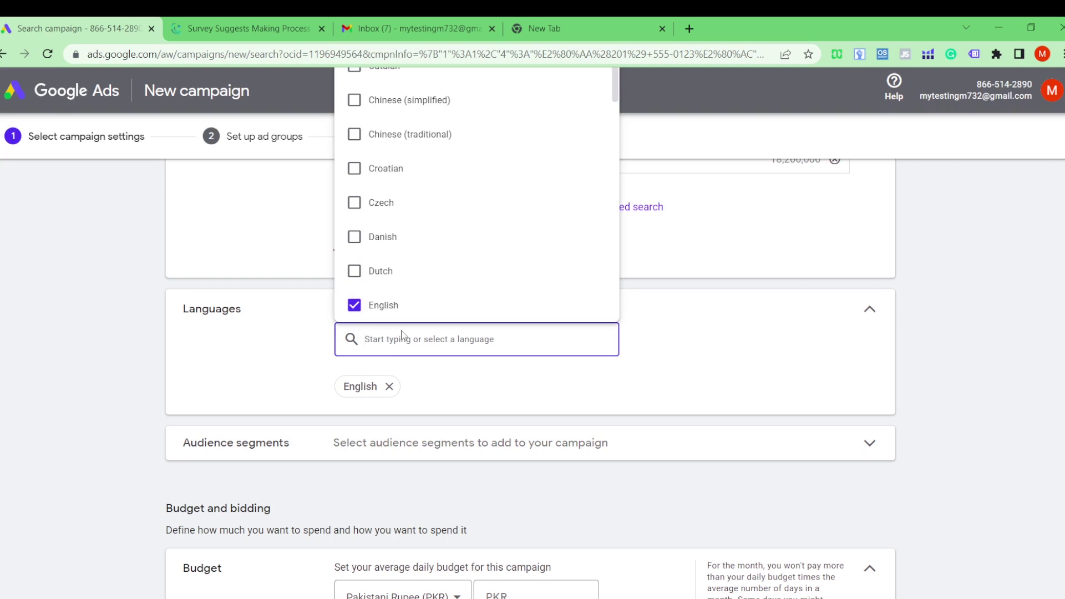
text(urdu)
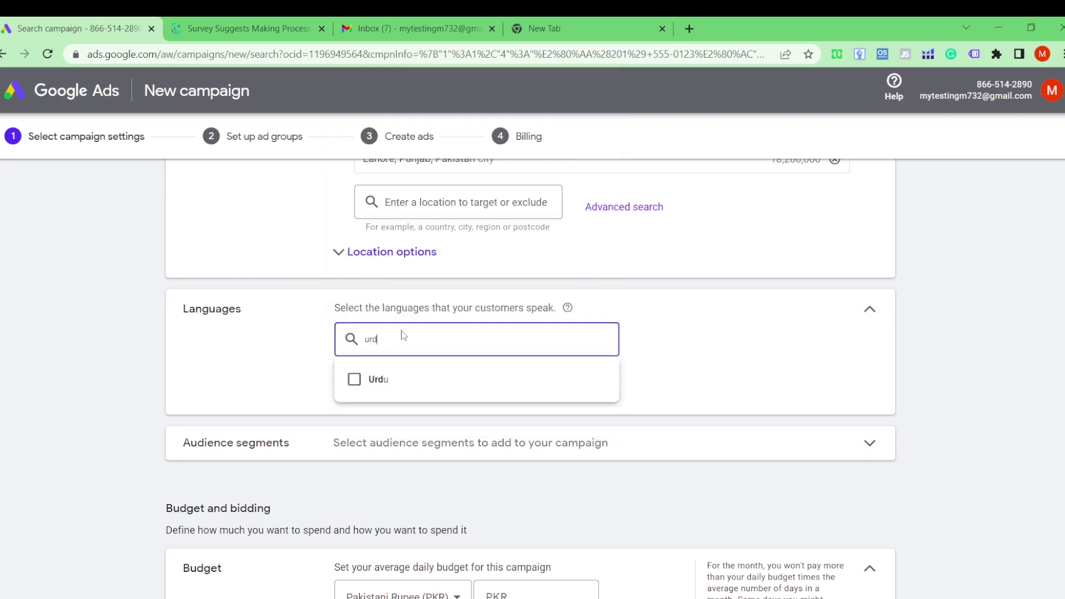
click(409, 392)
click(717, 363)
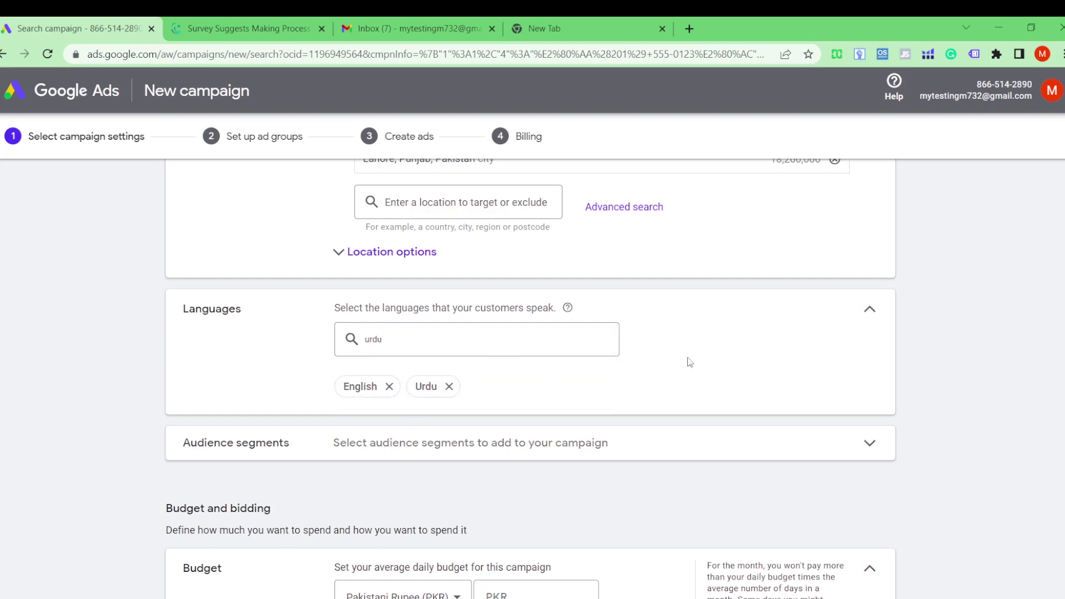
- Expand the audience segments section and search the available segments for "leather shoes"
scroll(594, 385, down, 2)
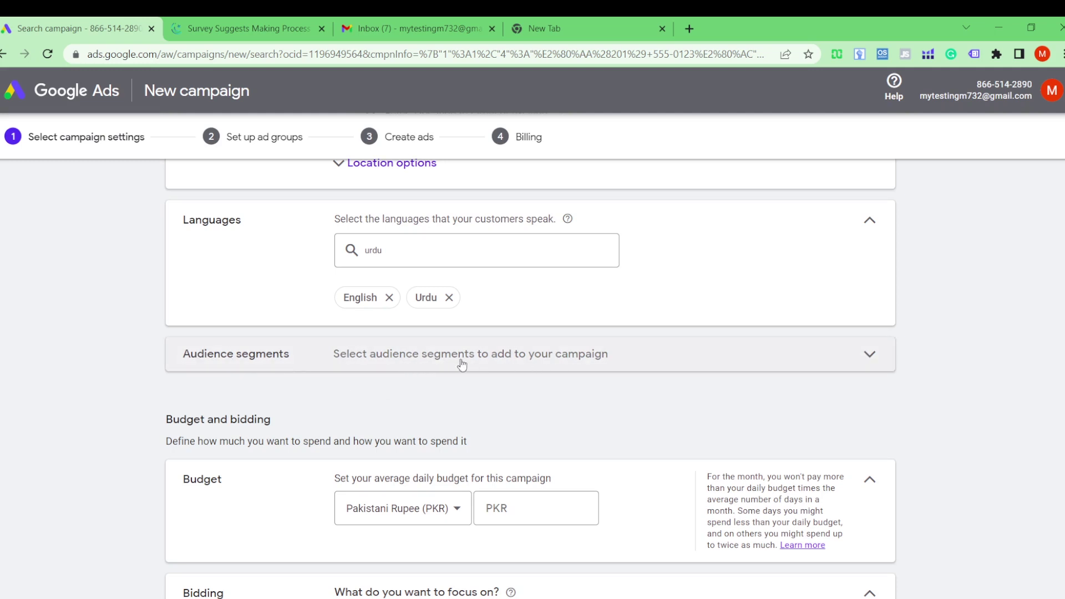
click(774, 366)
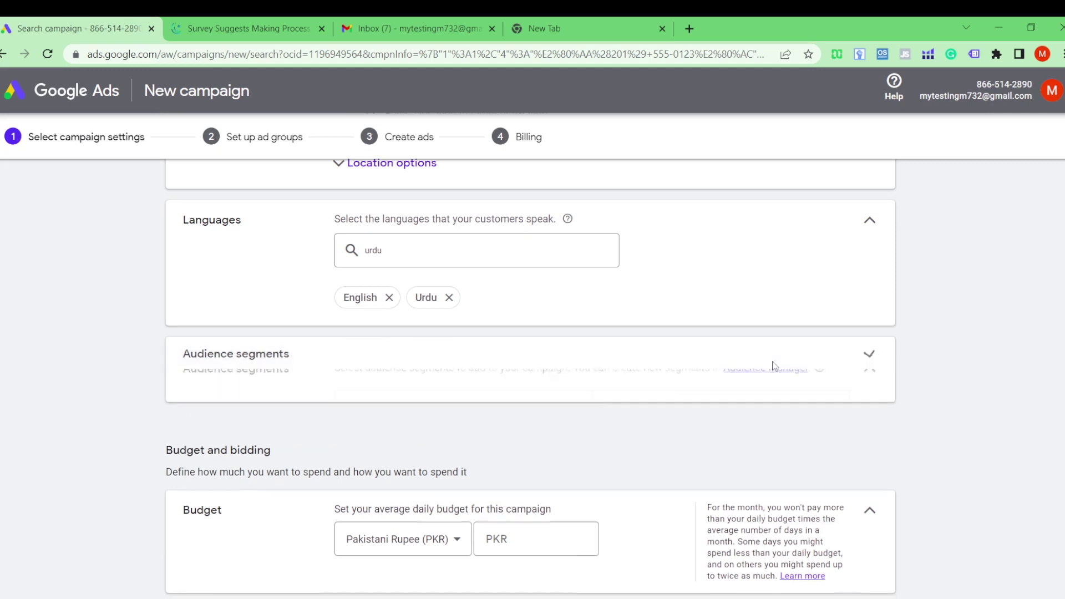
scroll(540, 405, down, 1)
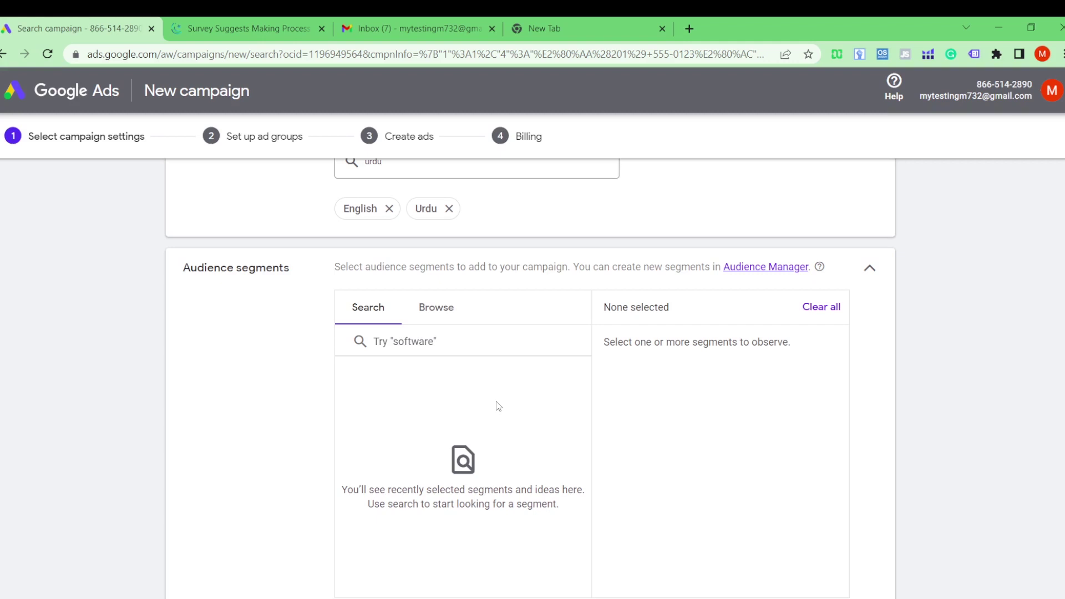
click(452, 340)
text(l)
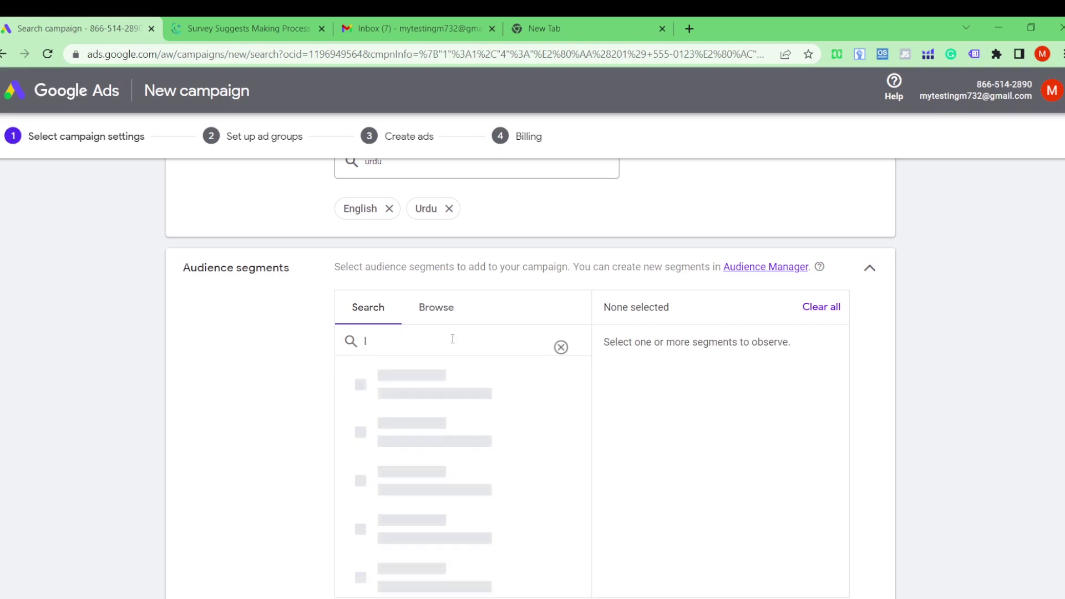
text(eather)
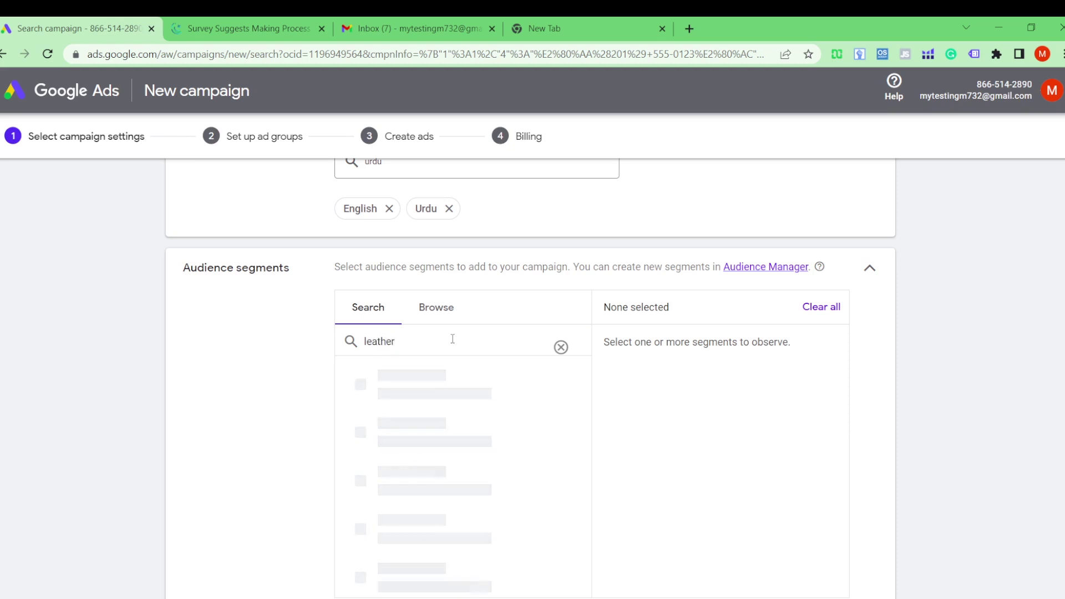
text( sjh)
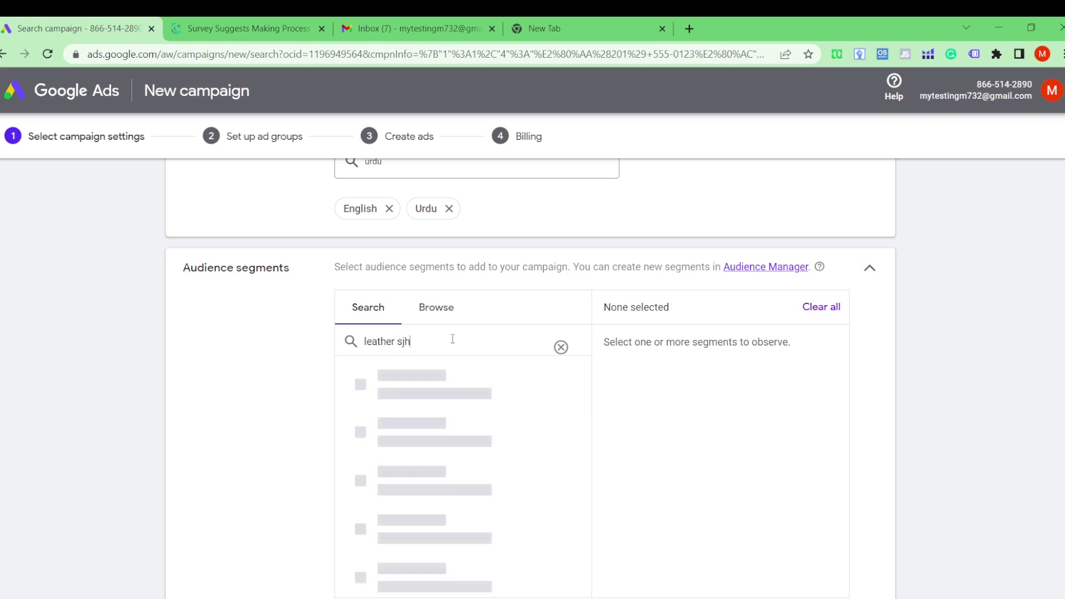
key(BackSpace)
key(BackSpace)
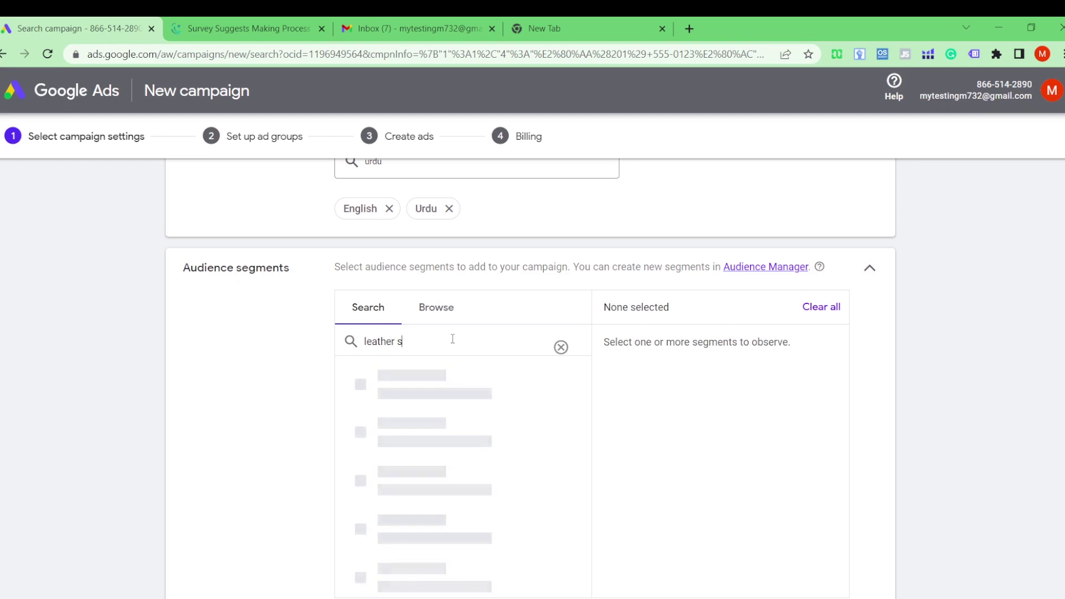
text(hoes)
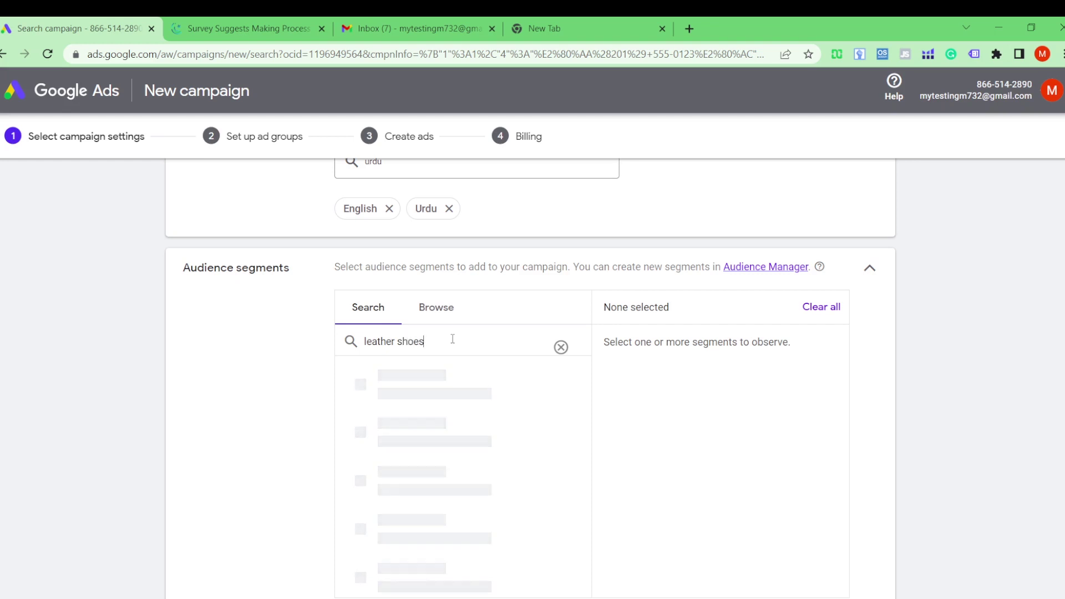
scroll(453, 342, down, 3)
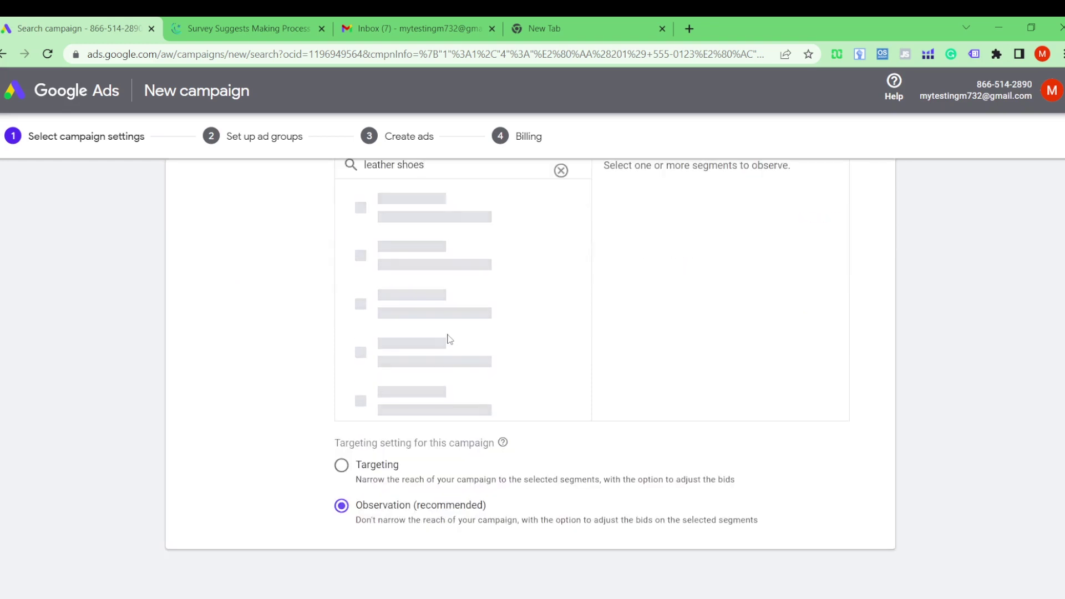
scroll(452, 342, up, 2)
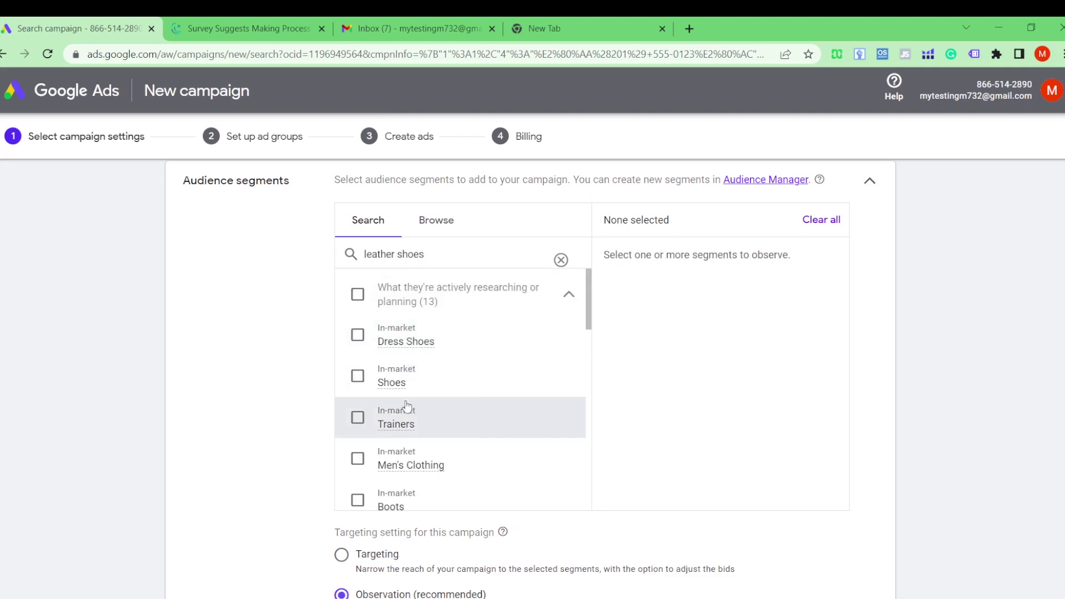
- Add the in-market segment Dress Shoes to the campaign and look through the other suggested segments
scroll(417, 462, down, 8)
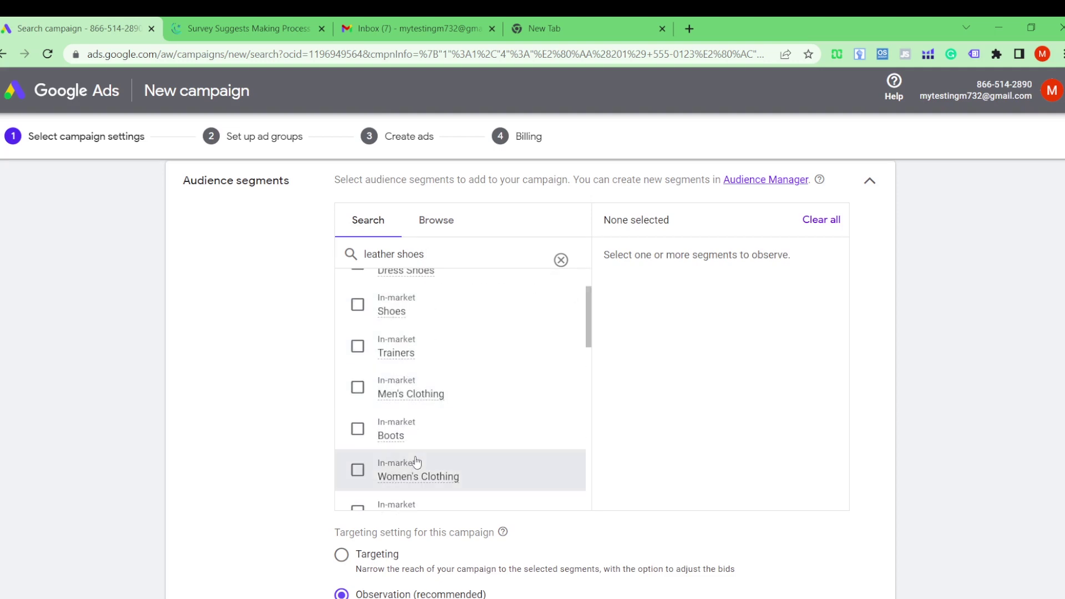
scroll(416, 464, up, 10)
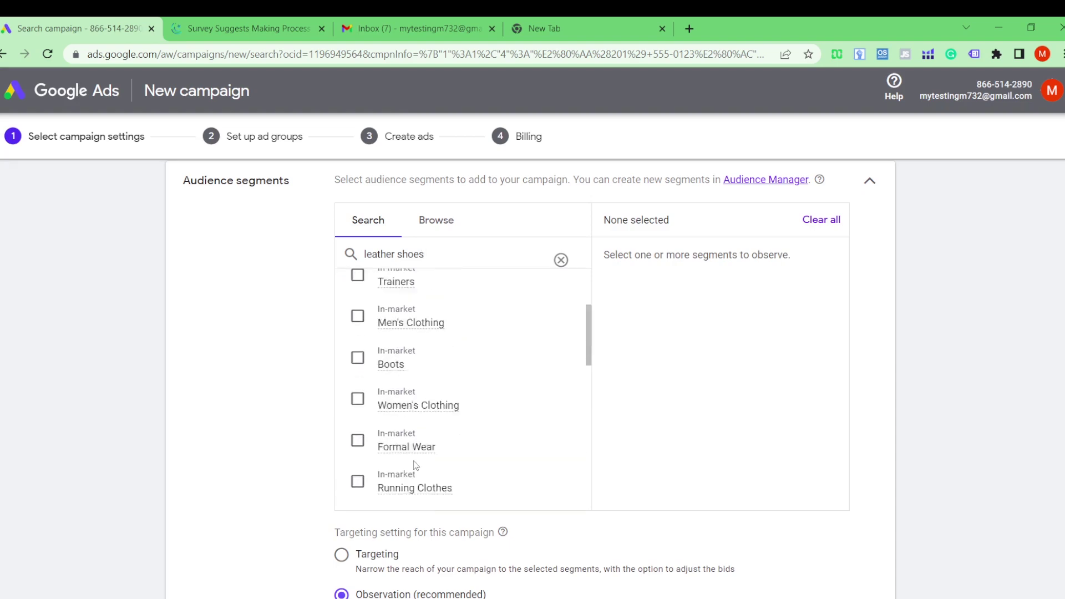
scroll(415, 464, down, 3)
scroll(415, 465, up, 5)
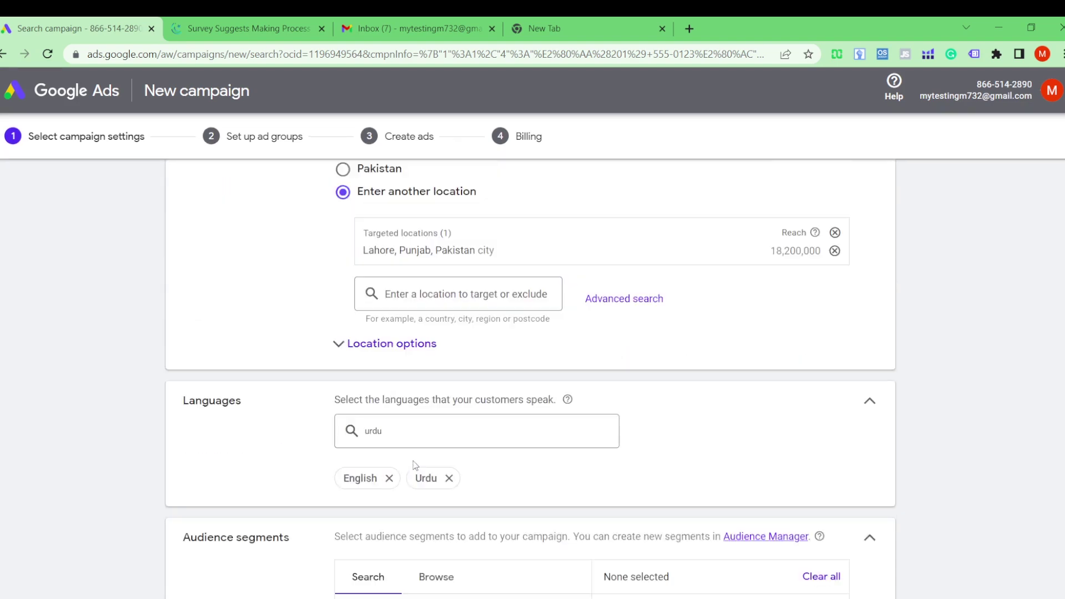
scroll(639, 413, down, 3)
scroll(642, 400, down, 3)
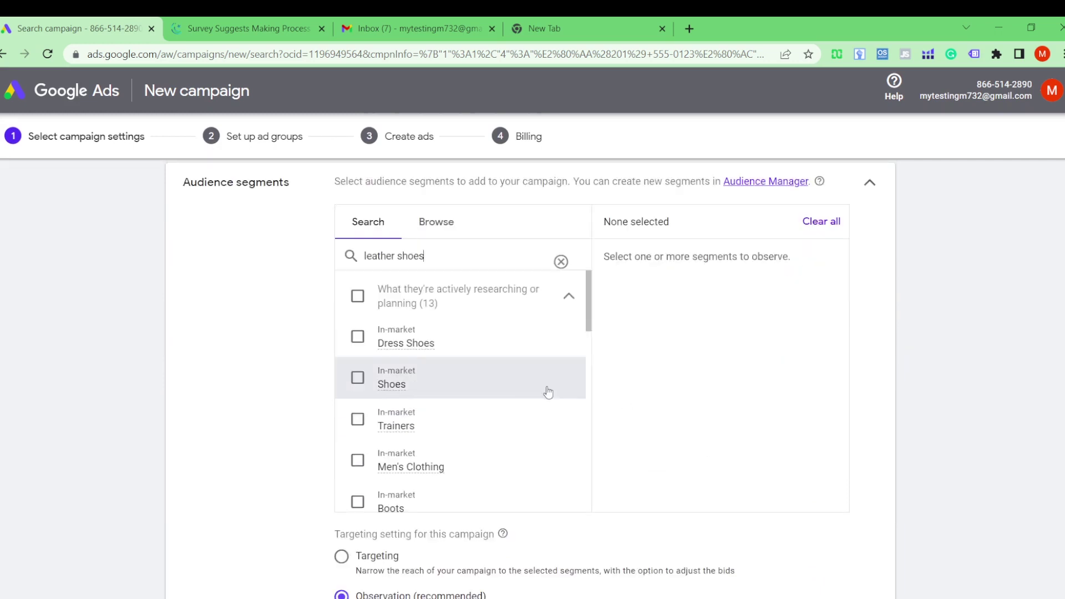
click(405, 341)
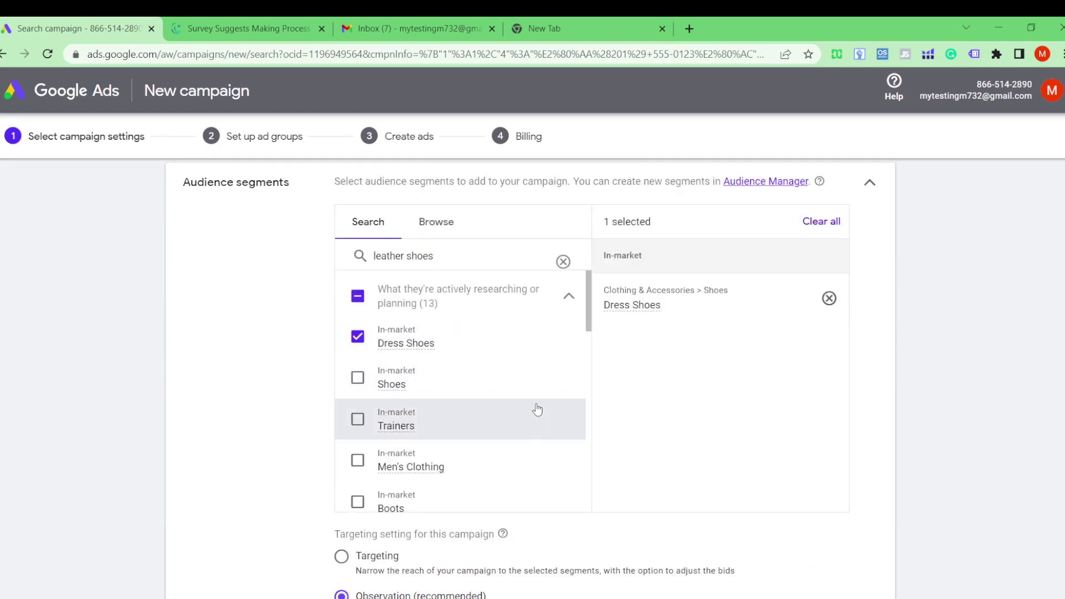
scroll(500, 416, down, 4)
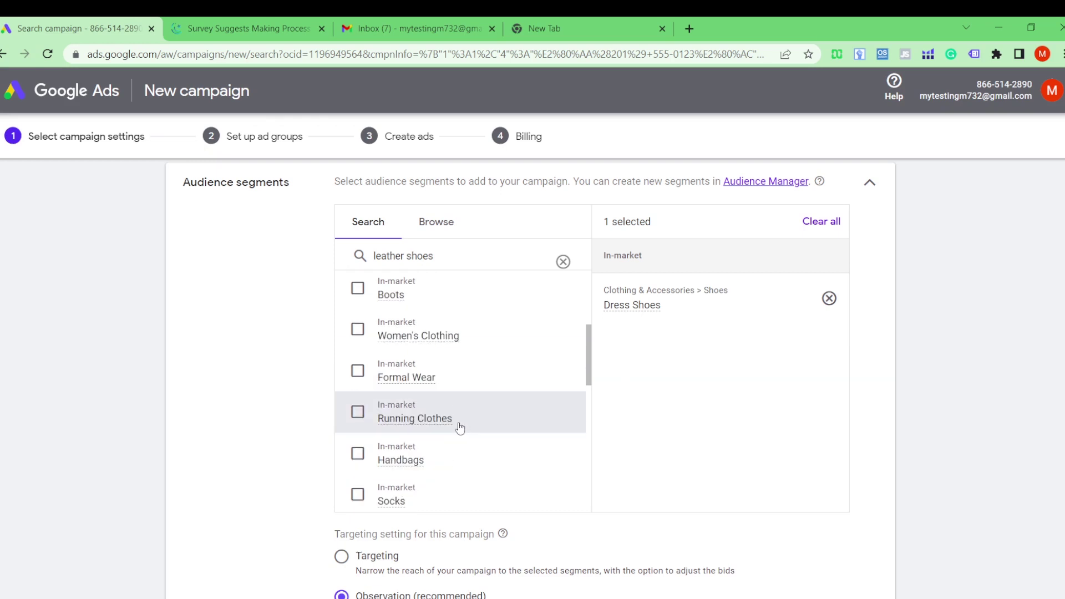
scroll(460, 428, down, 1)
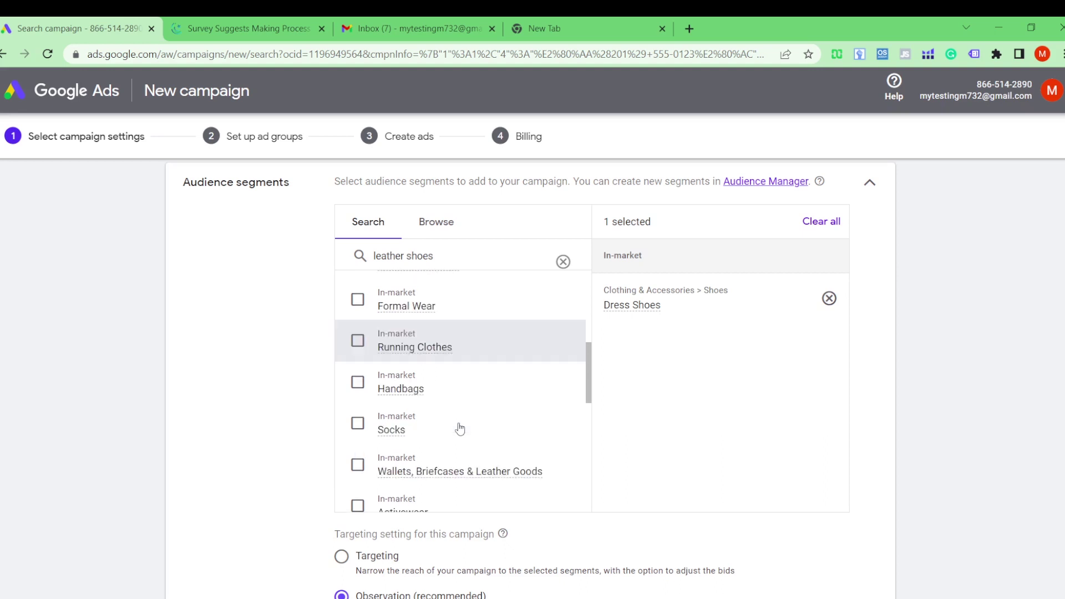
scroll(431, 370, down, 1)
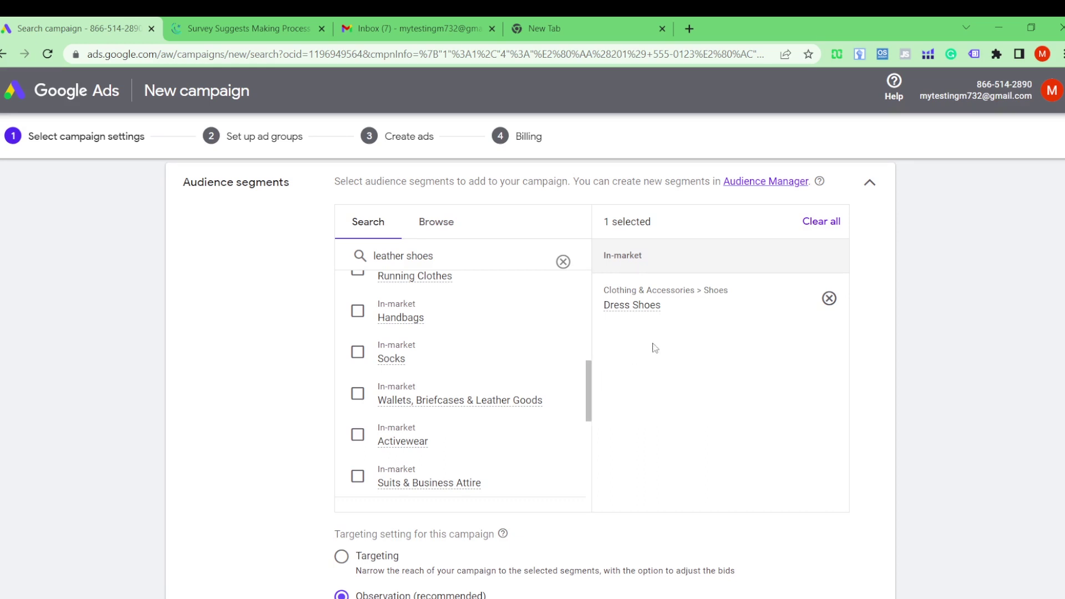
mouse_move(630, 308)
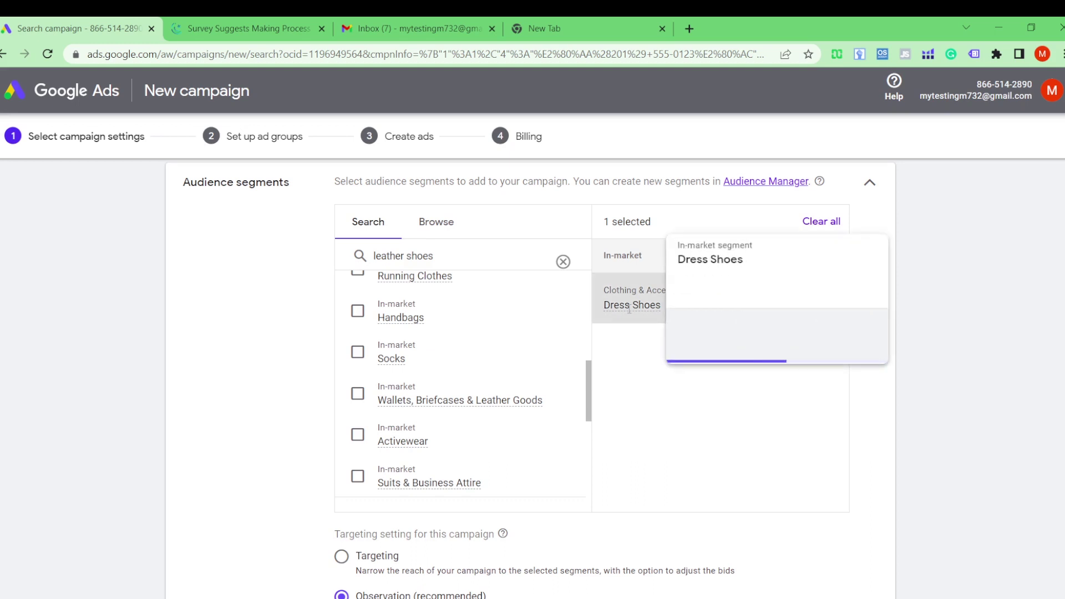
- Try the Targeting option for the campaign's audience segments, then return the setting to Observation (recommended) and review the selected segment
scroll(632, 344, down, 2)
scroll(733, 280, down, 3)
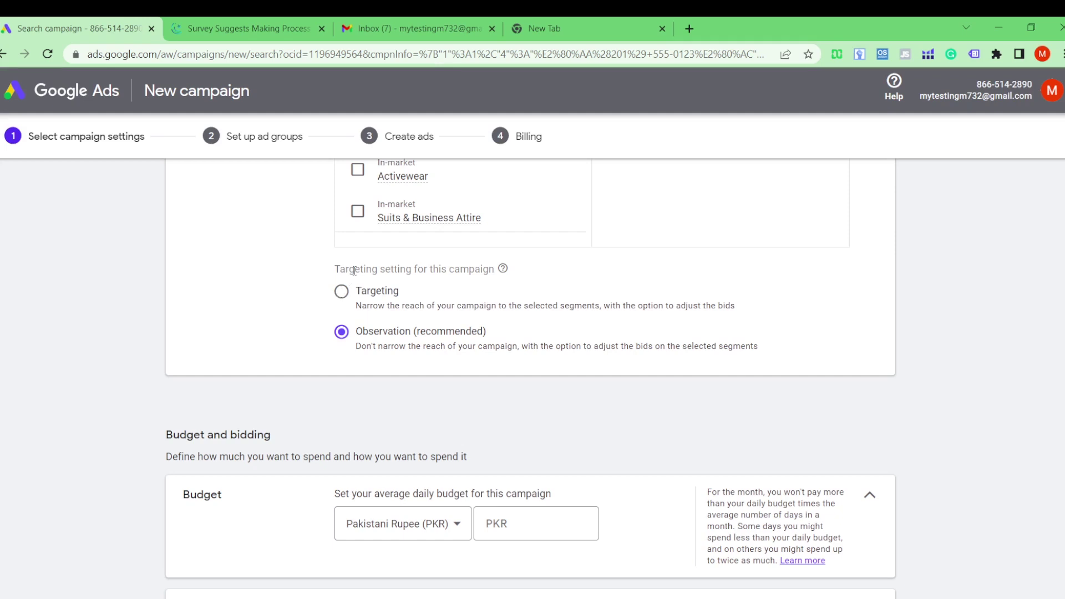
drag(339, 268, 478, 270)
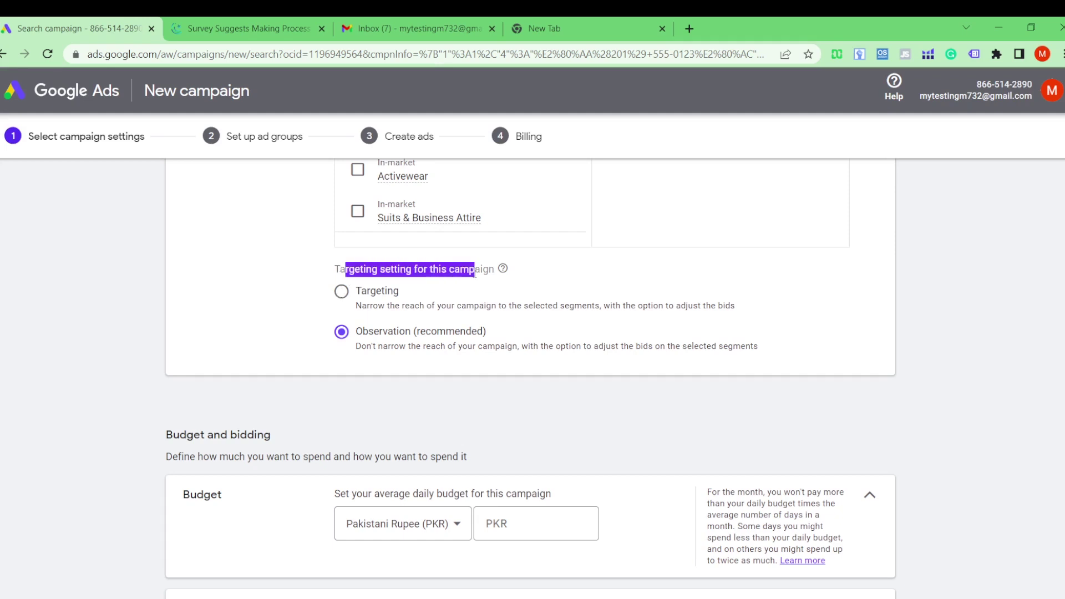
click(356, 299)
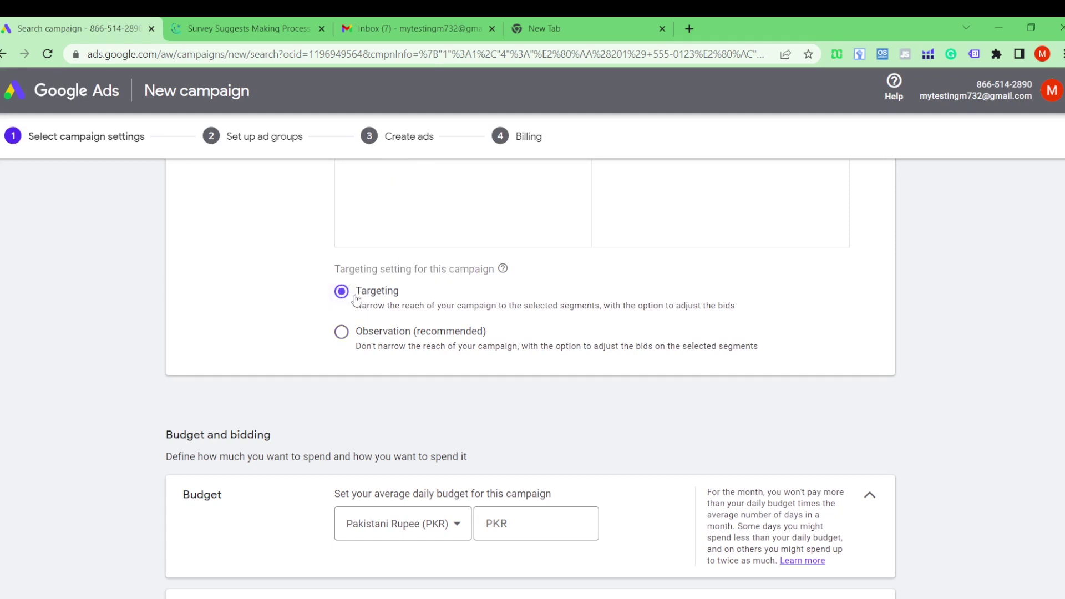
click(341, 331)
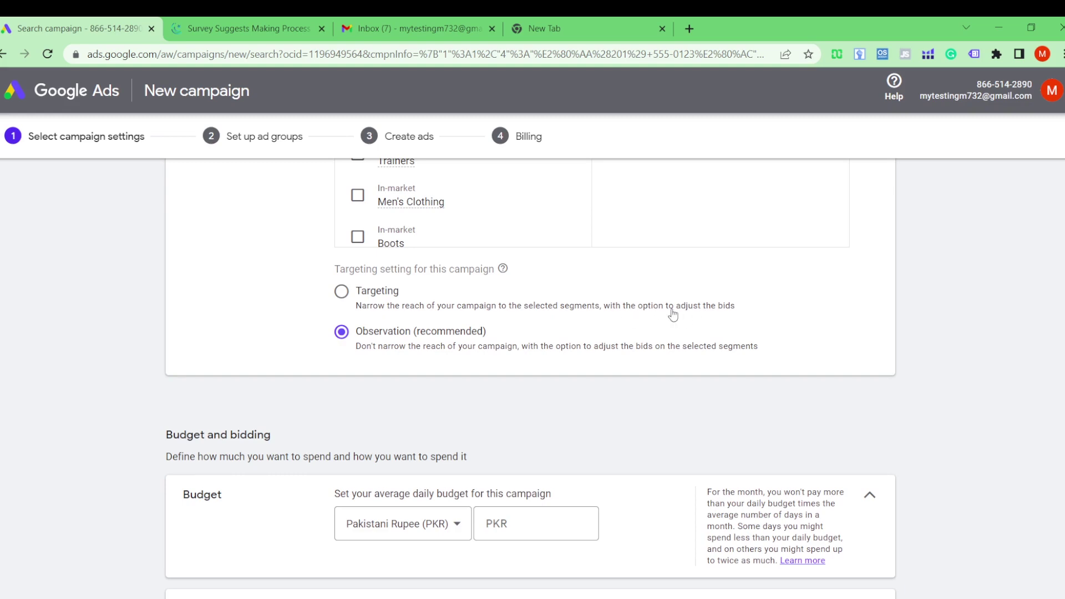
scroll(673, 313, up, 8)
scroll(673, 314, down, 3)
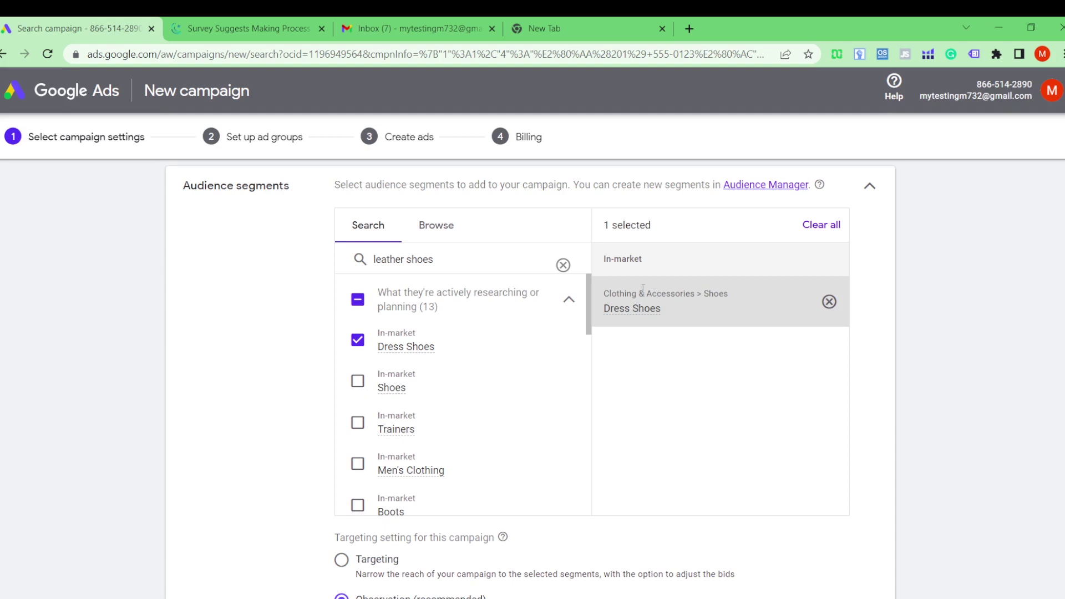
scroll(638, 288, down, 3)
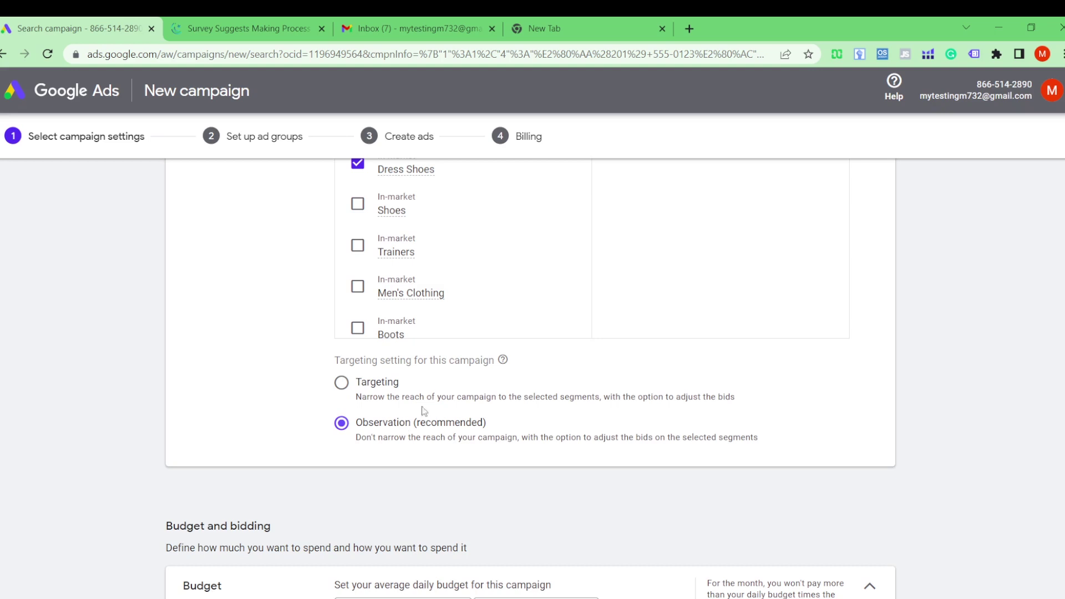
scroll(440, 384, down, 2)
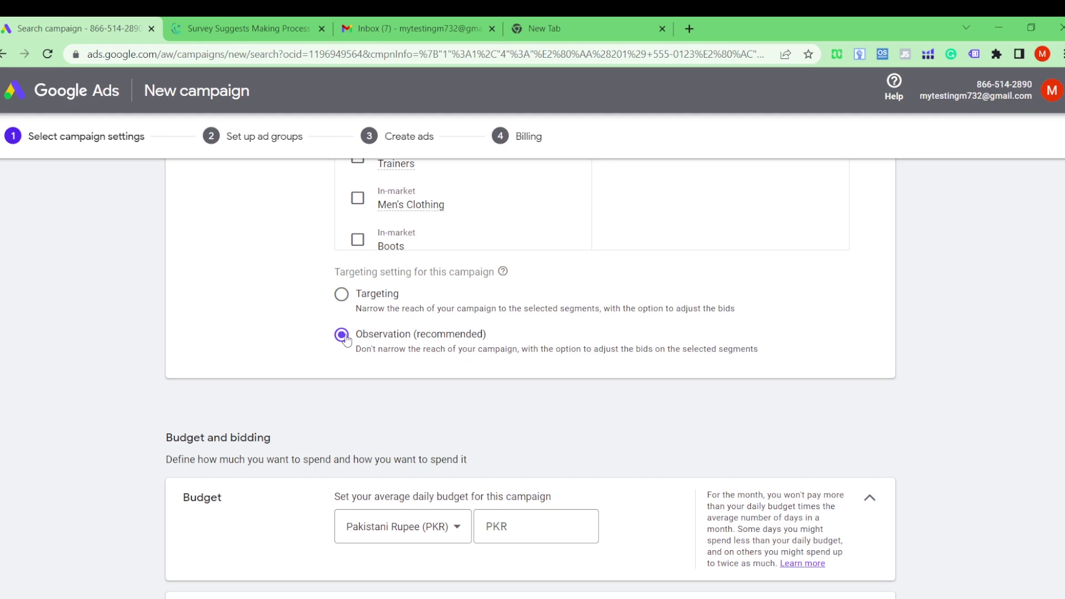
- Change the currency of the average daily budget to the Saudi riyal (SAR)
scroll(611, 266, down, 2)
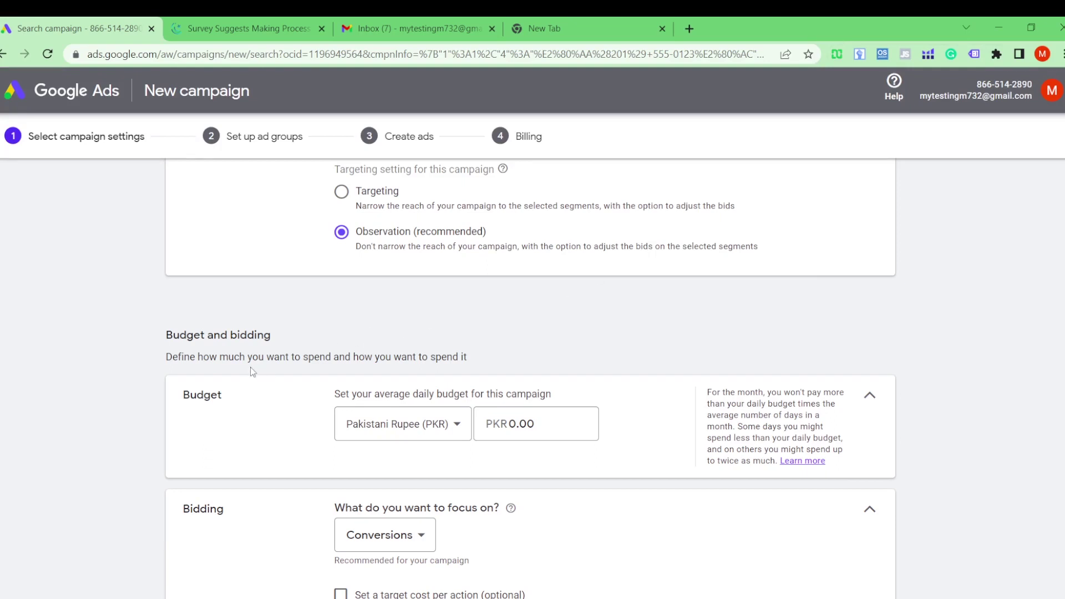
triple_click(259, 336)
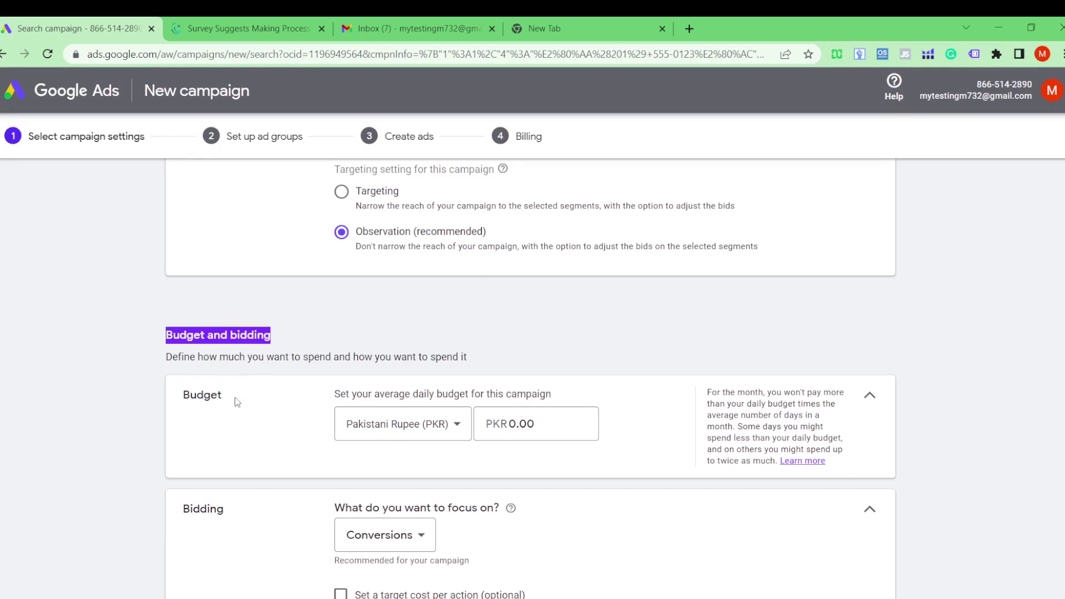
click(527, 429)
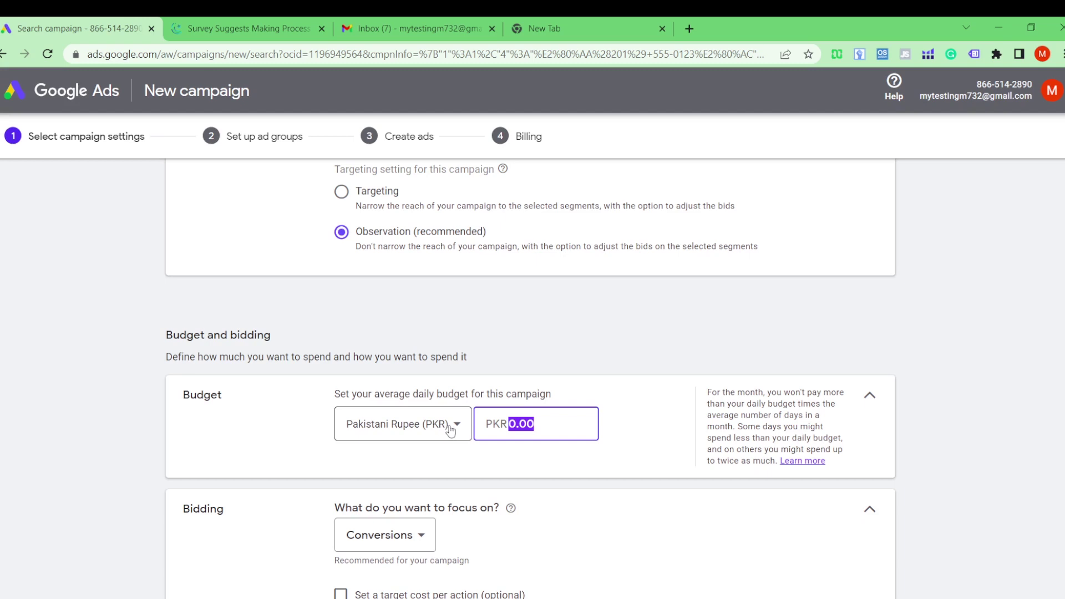
click(450, 430)
scroll(447, 422, down, 1)
click(447, 431)
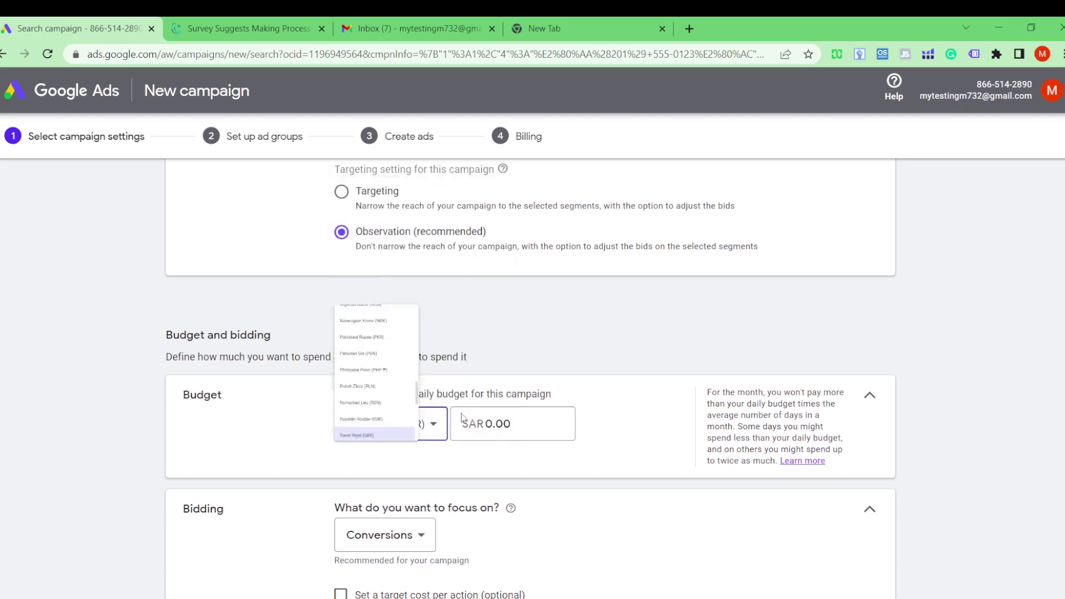
- Try the Pakistani Rupee (PKR) as the daily budget currency, and set the currency to US Dollar (USD US$)
click(408, 432)
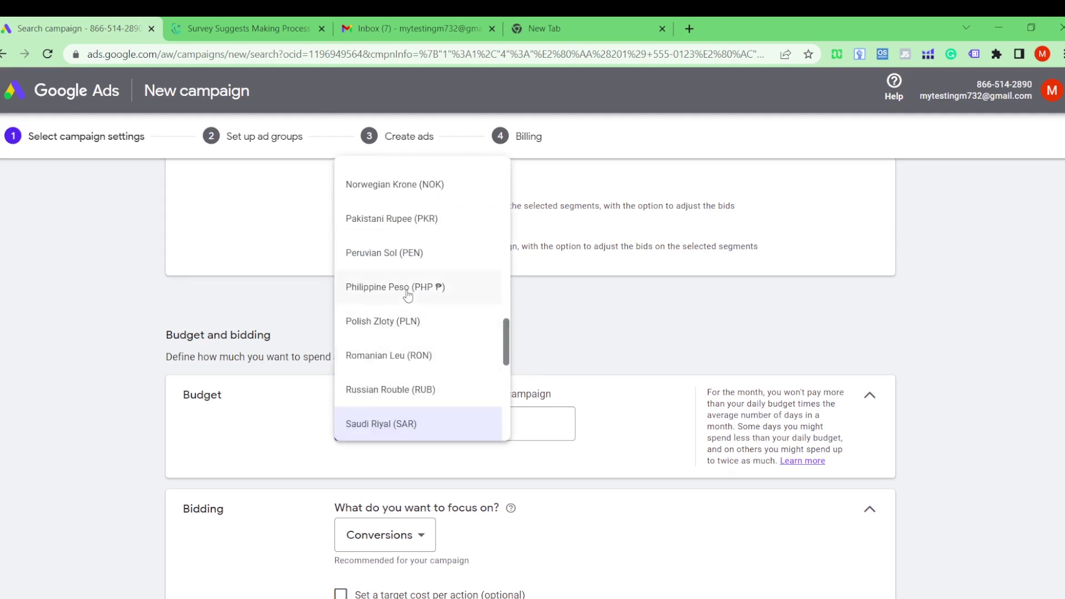
click(413, 219)
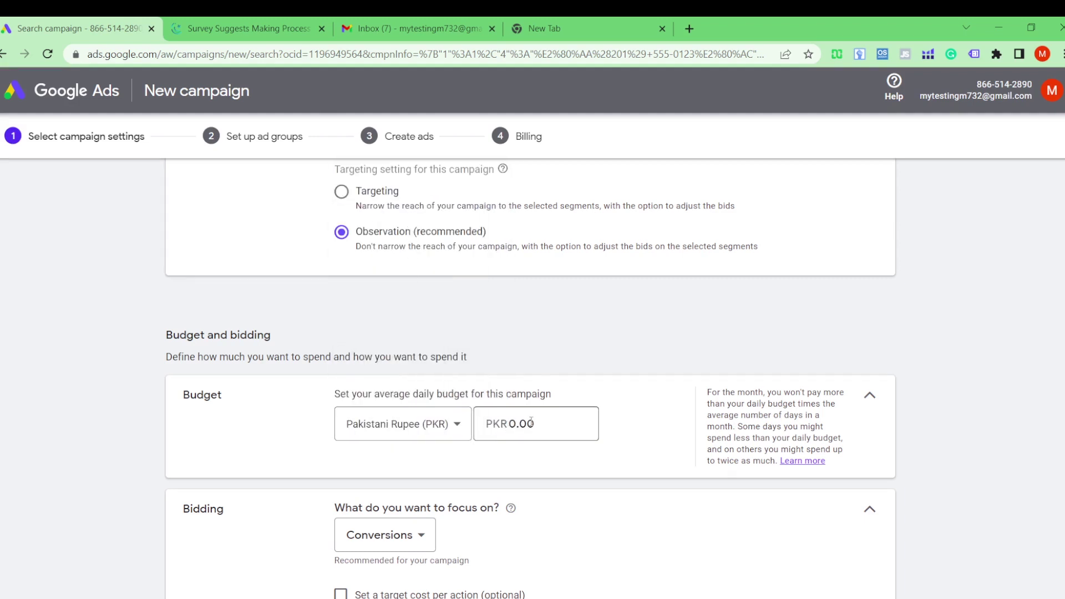
click(439, 436)
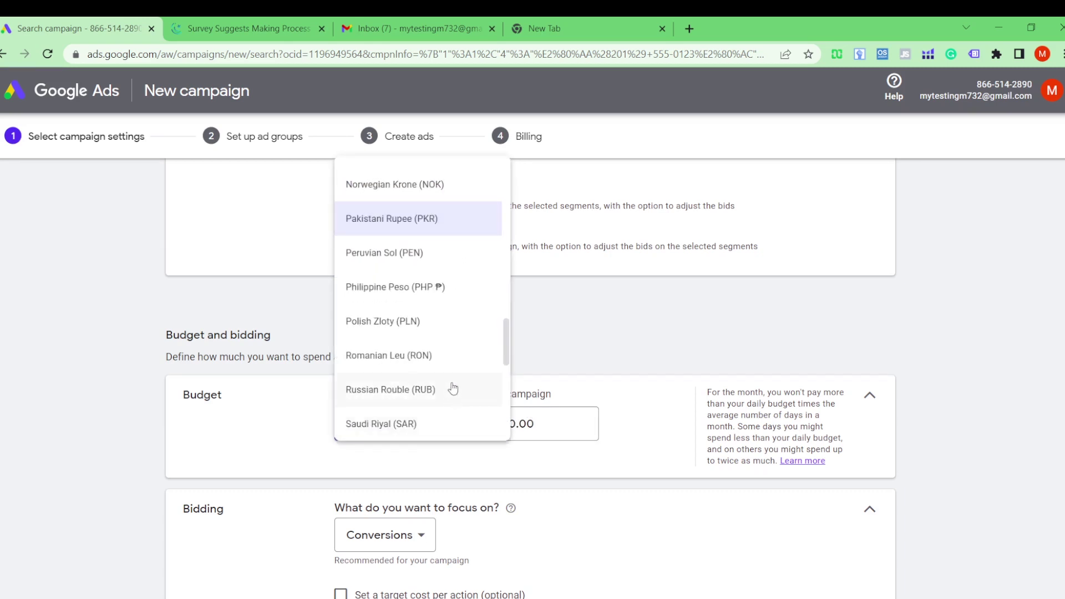
scroll(453, 389, down, 2)
scroll(452, 388, down, 5)
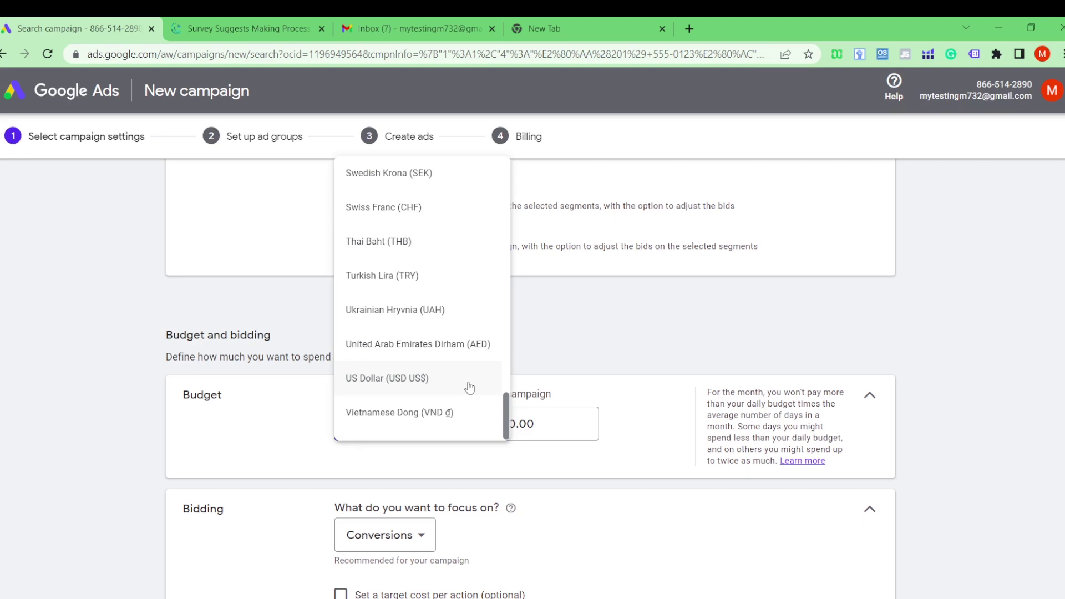
click(469, 387)
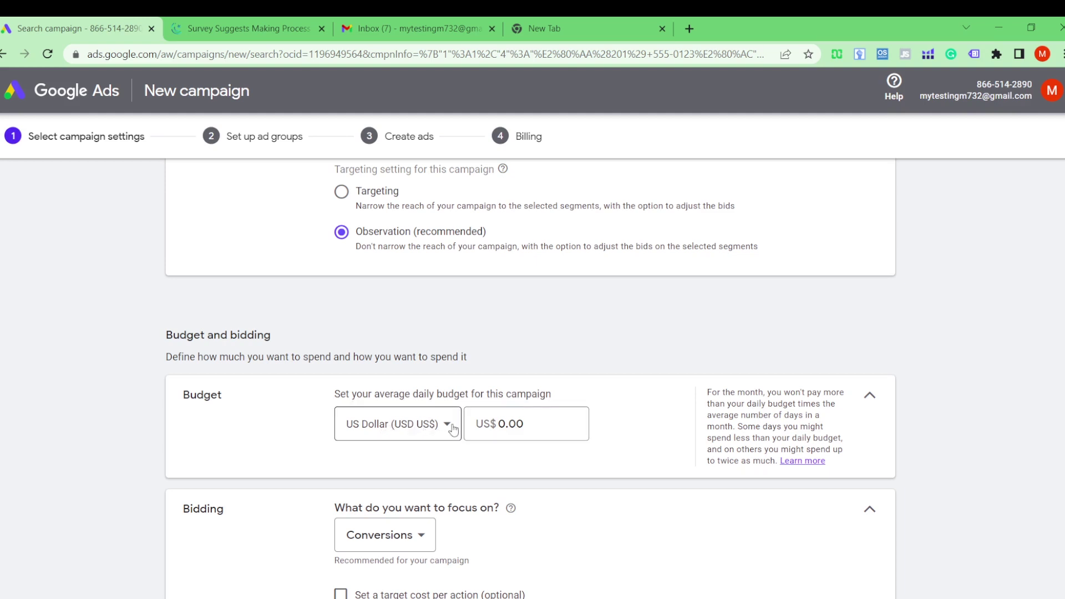
- Set the campaign's average daily budget to US$10.00
click(513, 424)
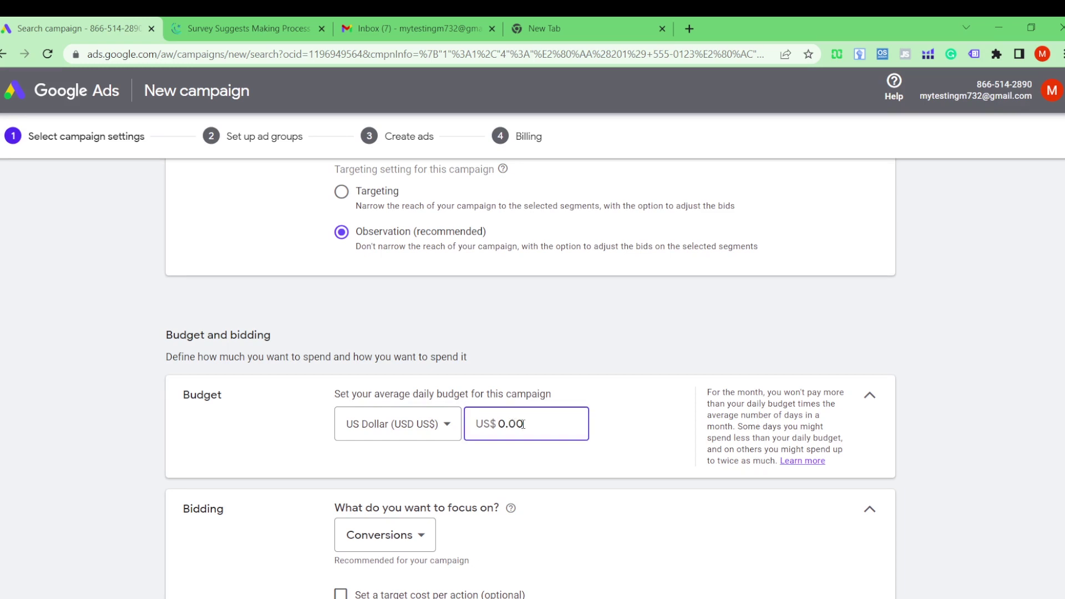
key(BackSpace)
text(10)
- Try a target cost per action of US$0.60 for the Conversions bidding, and turn the target option back off
scroll(469, 489, down, 3)
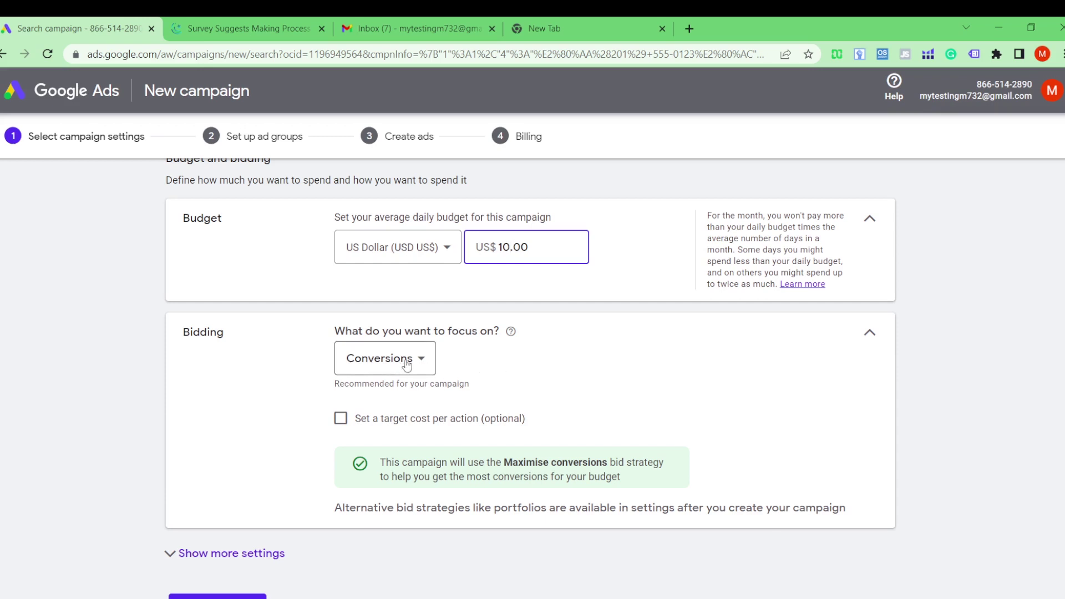
click(341, 419)
click(375, 473)
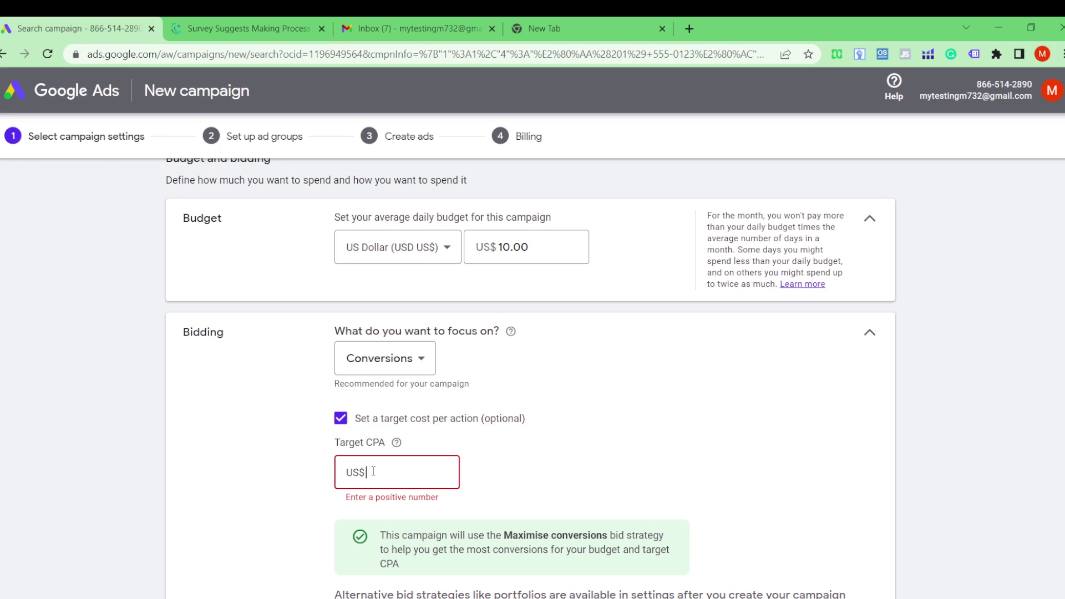
text(0.6)
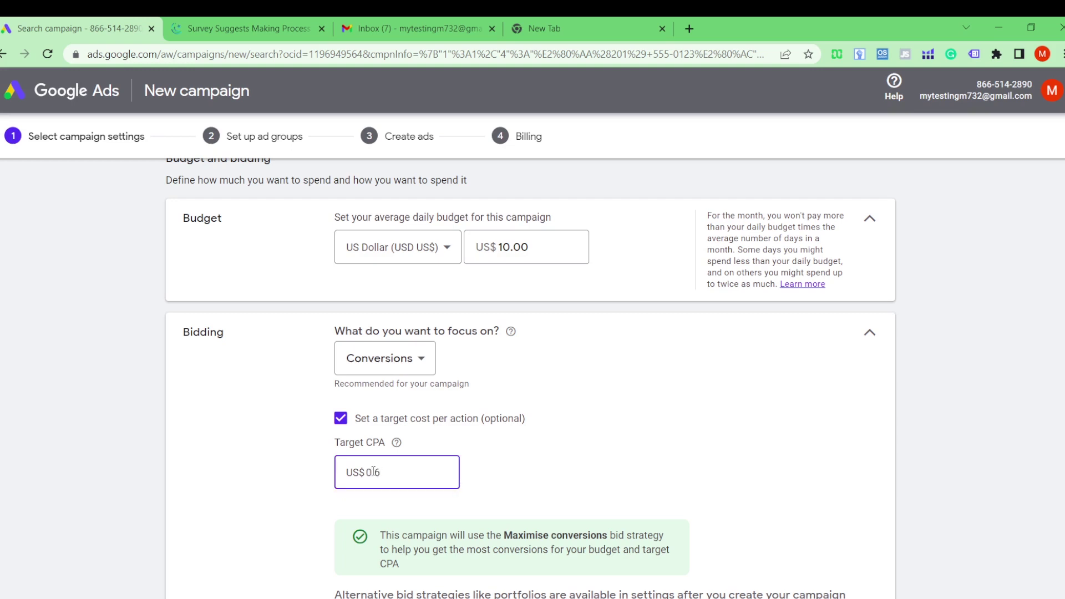
text(0)
drag(392, 472, 341, 473)
click(351, 421)
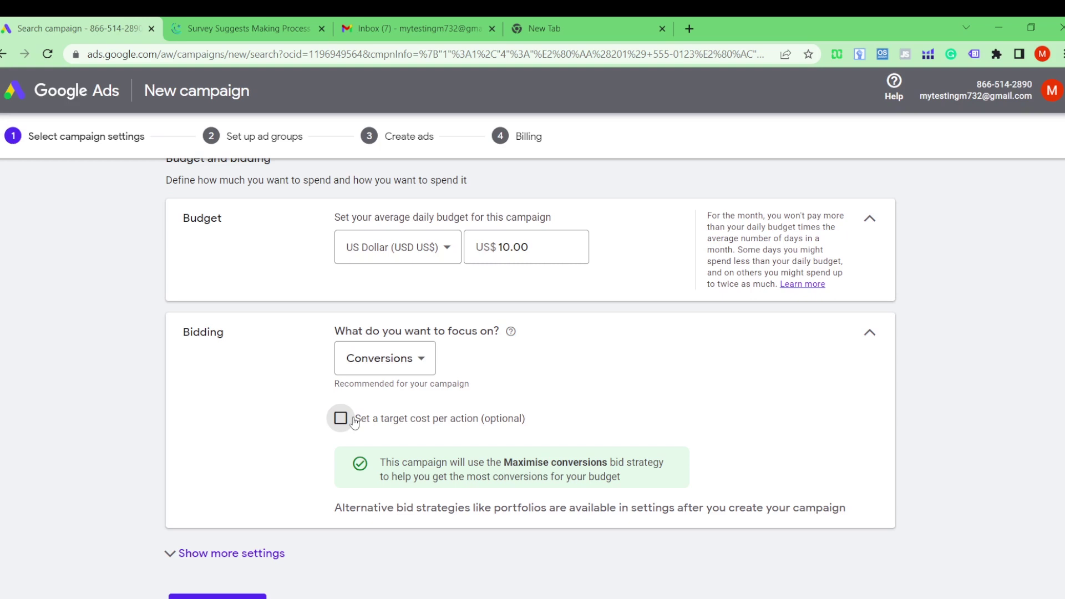
click(454, 413)
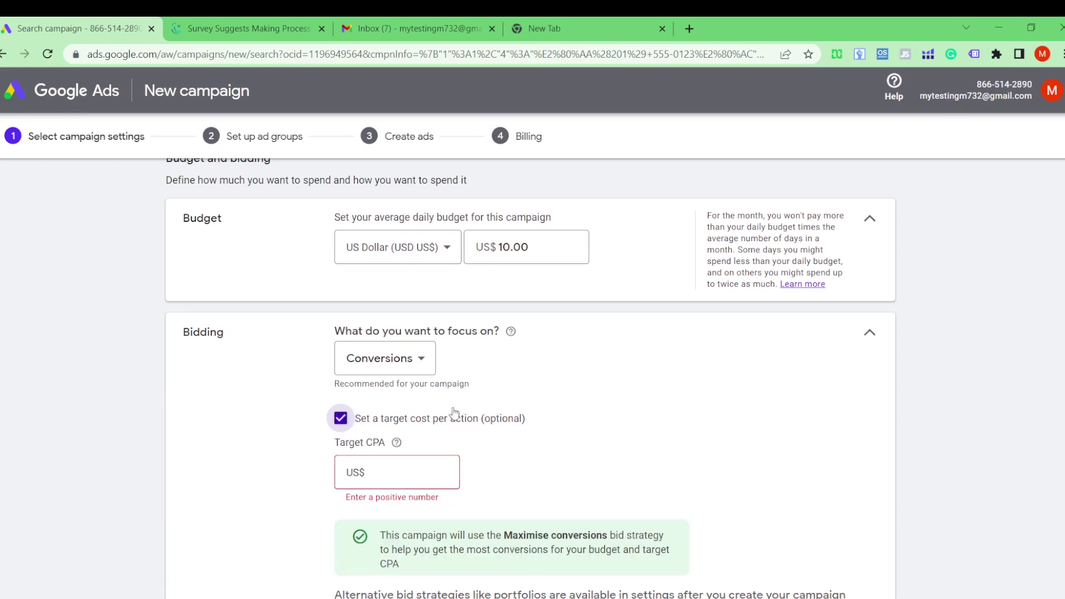
click(340, 420)
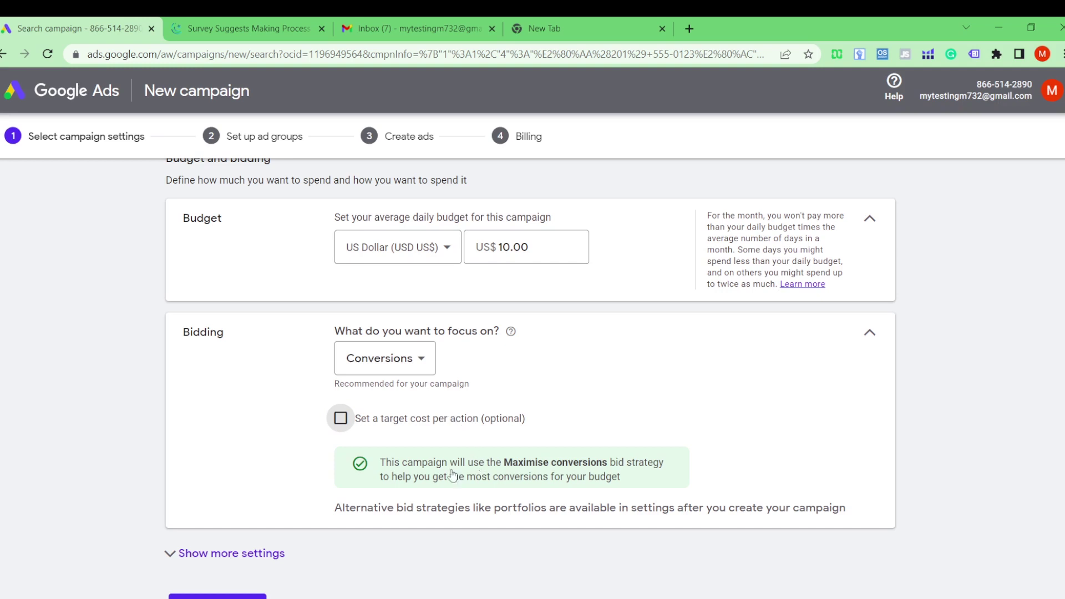
- Expand the additional settings below Bidding to review the Ad rotation option, and collapse them again
scroll(452, 476, down, 2)
click(204, 463)
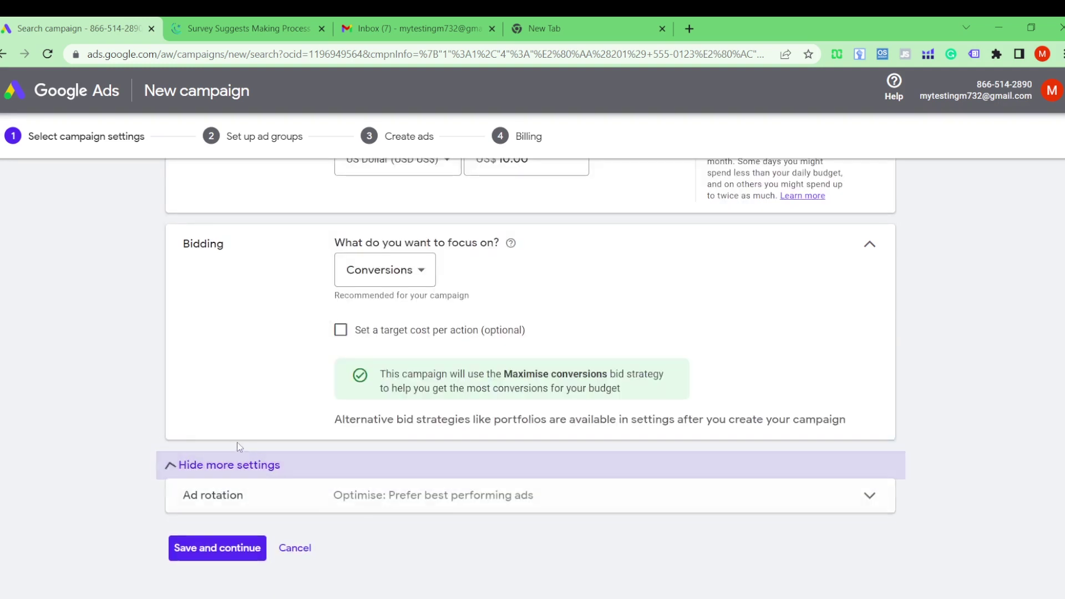
scroll(239, 441, down, 2)
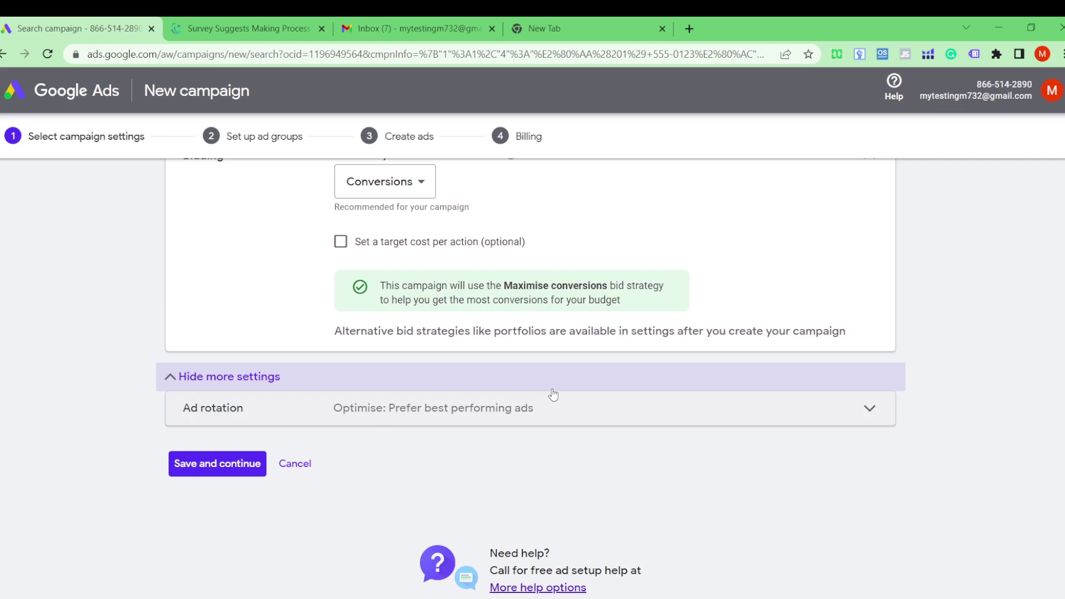
scroll(557, 401, up, 2)
click(574, 477)
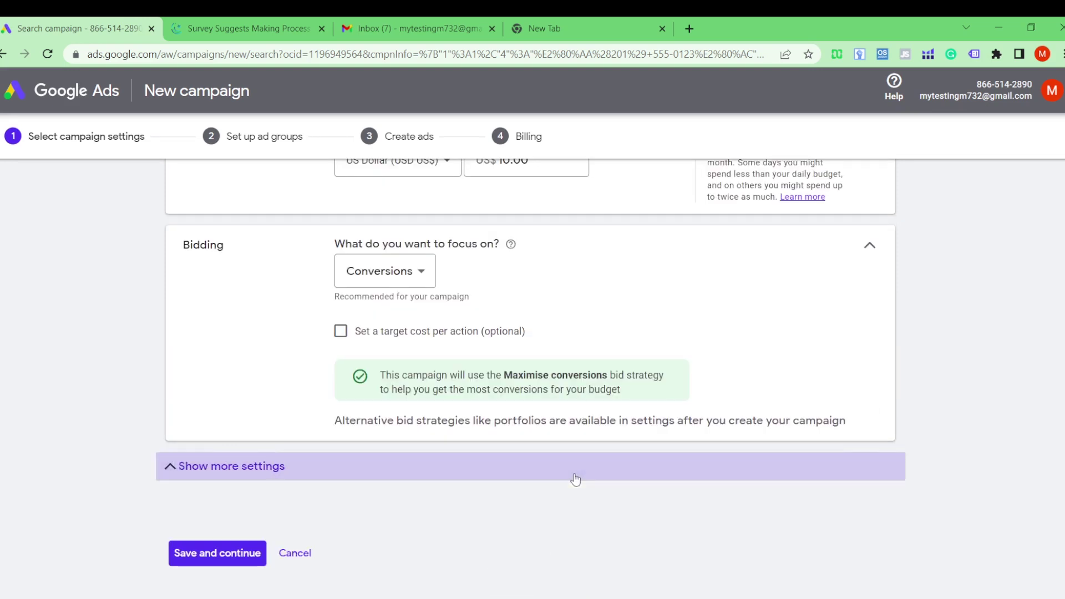